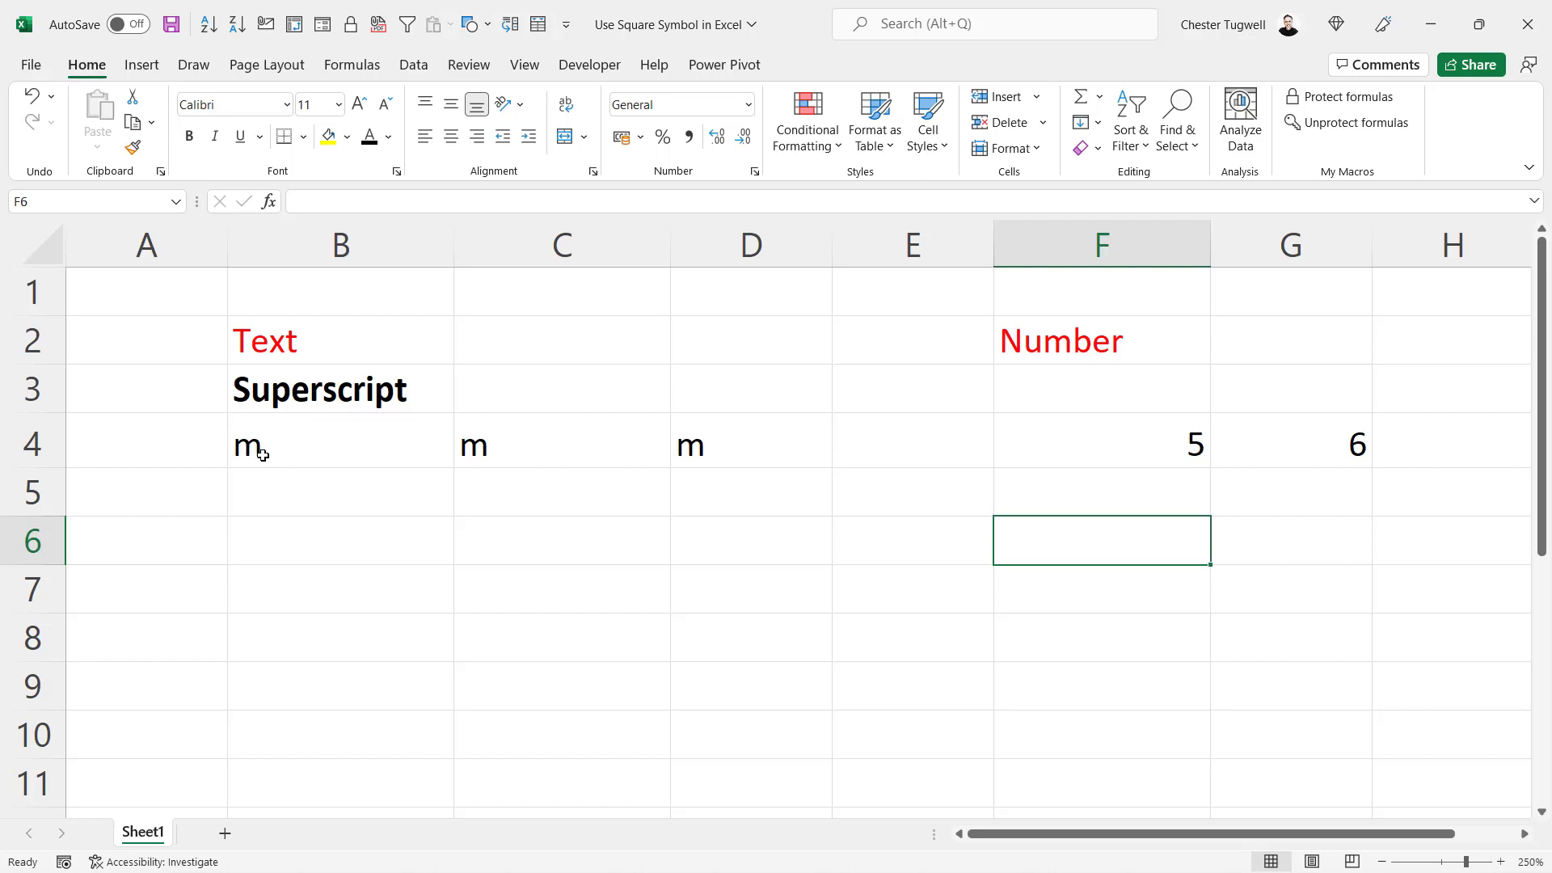
Add a 2 after the m in cell B4 and select that 2.
{"action": "double_click", "coordinate": [290, 426]}
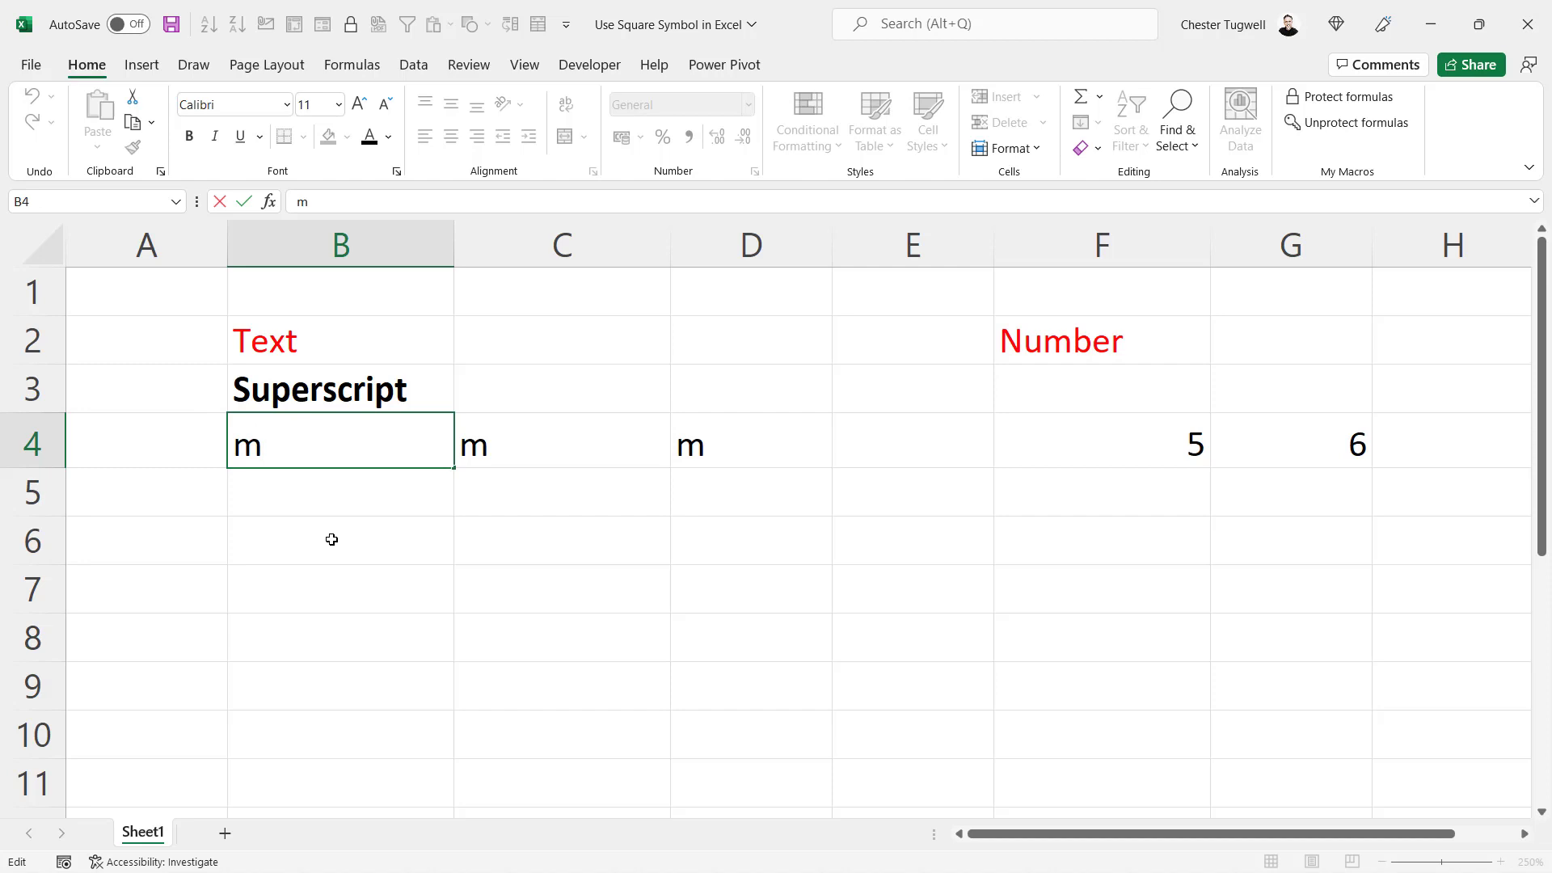
{"action": "type", "text": "2"}
{"action": "left_click_drag", "start_coordinate": [275, 445], "coordinate": [265, 443]}
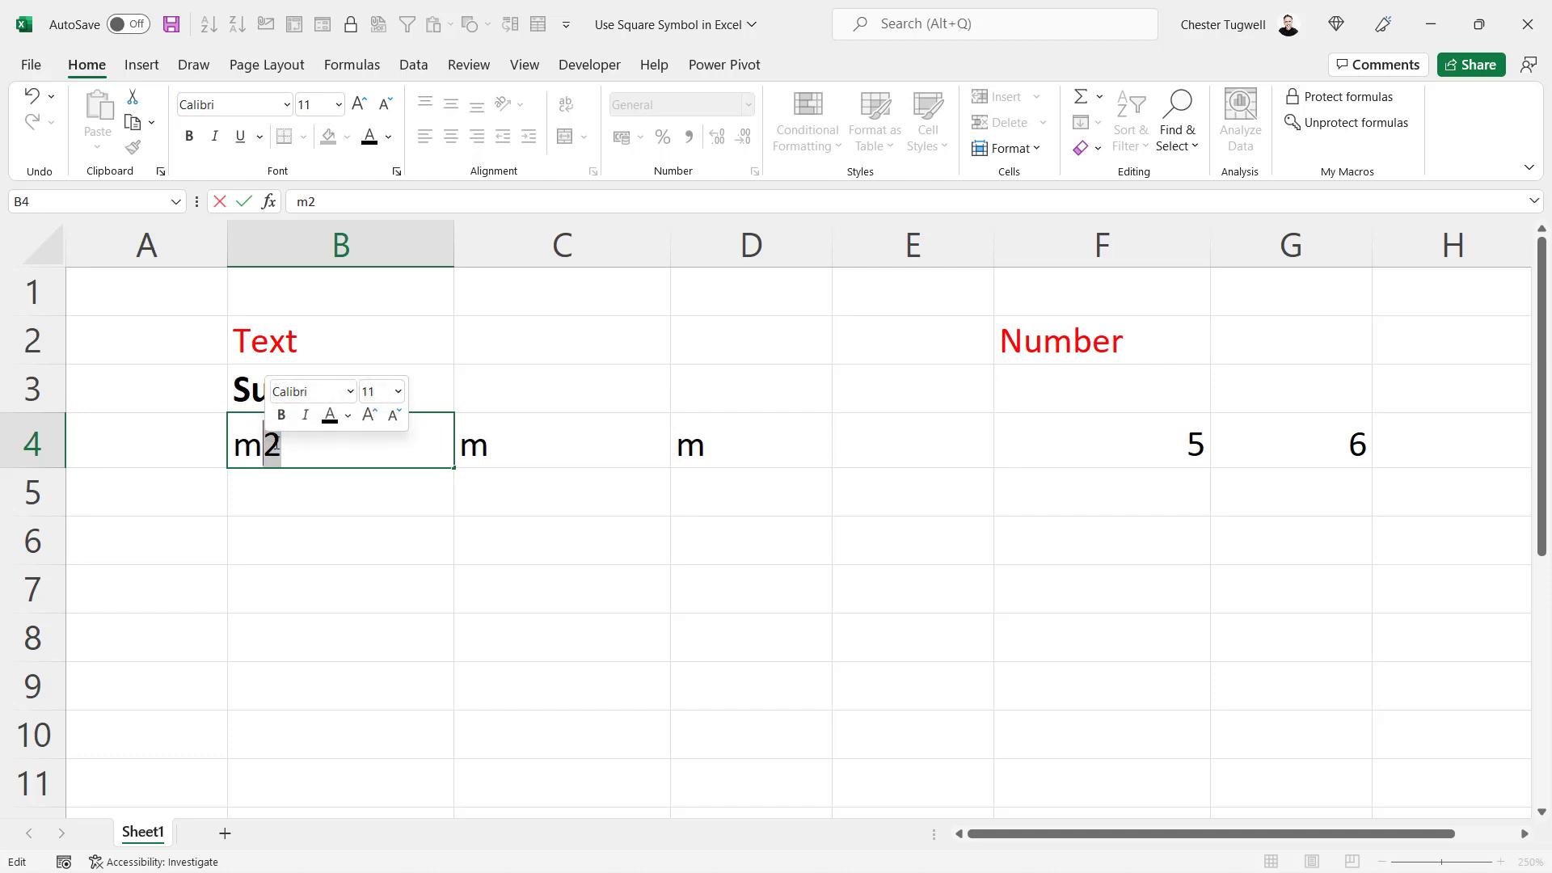
Format the selected 2 in B4 as superscript and commit the cell as m².
{"action": "right_click", "coordinate": [276, 442]}
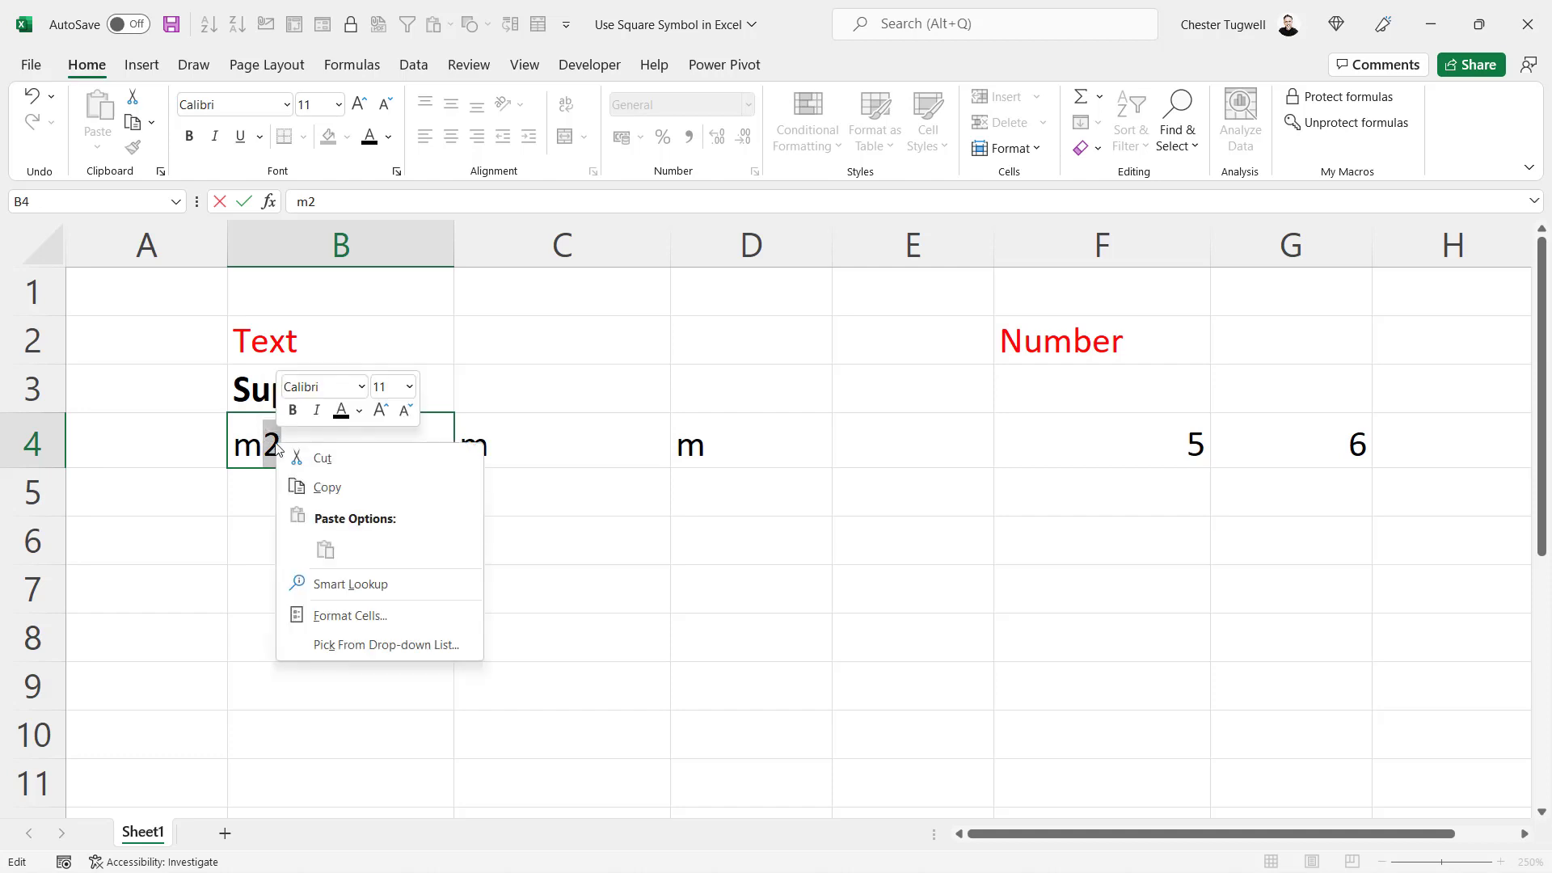
{"action": "left_click", "coordinate": [339, 620]}
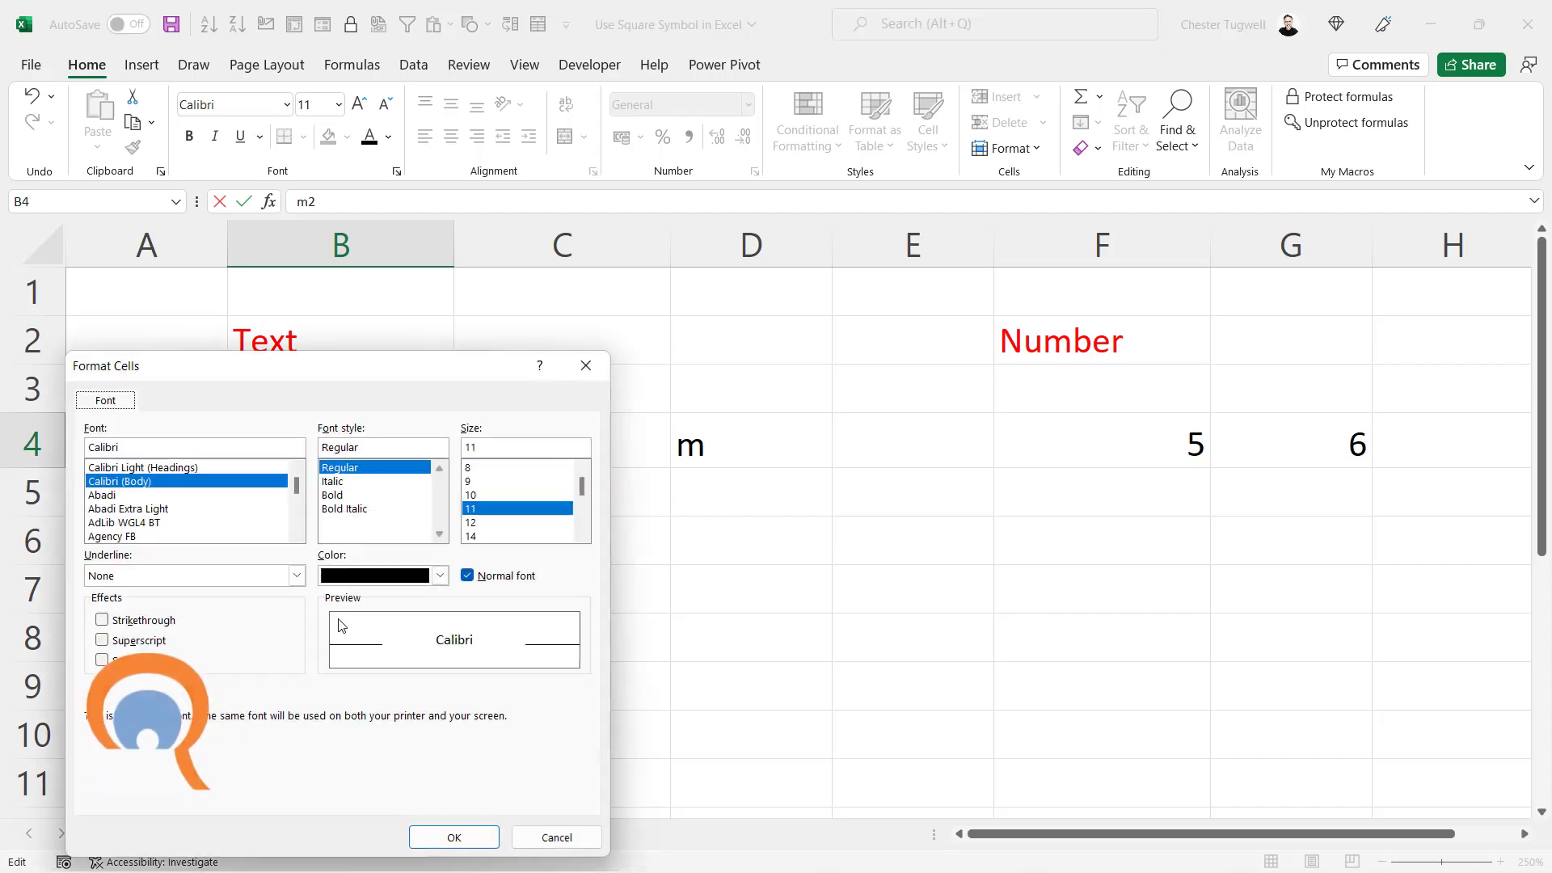
{"action": "left_click", "coordinate": [556, 836]}
{"action": "key", "text": "ctrl+1"}
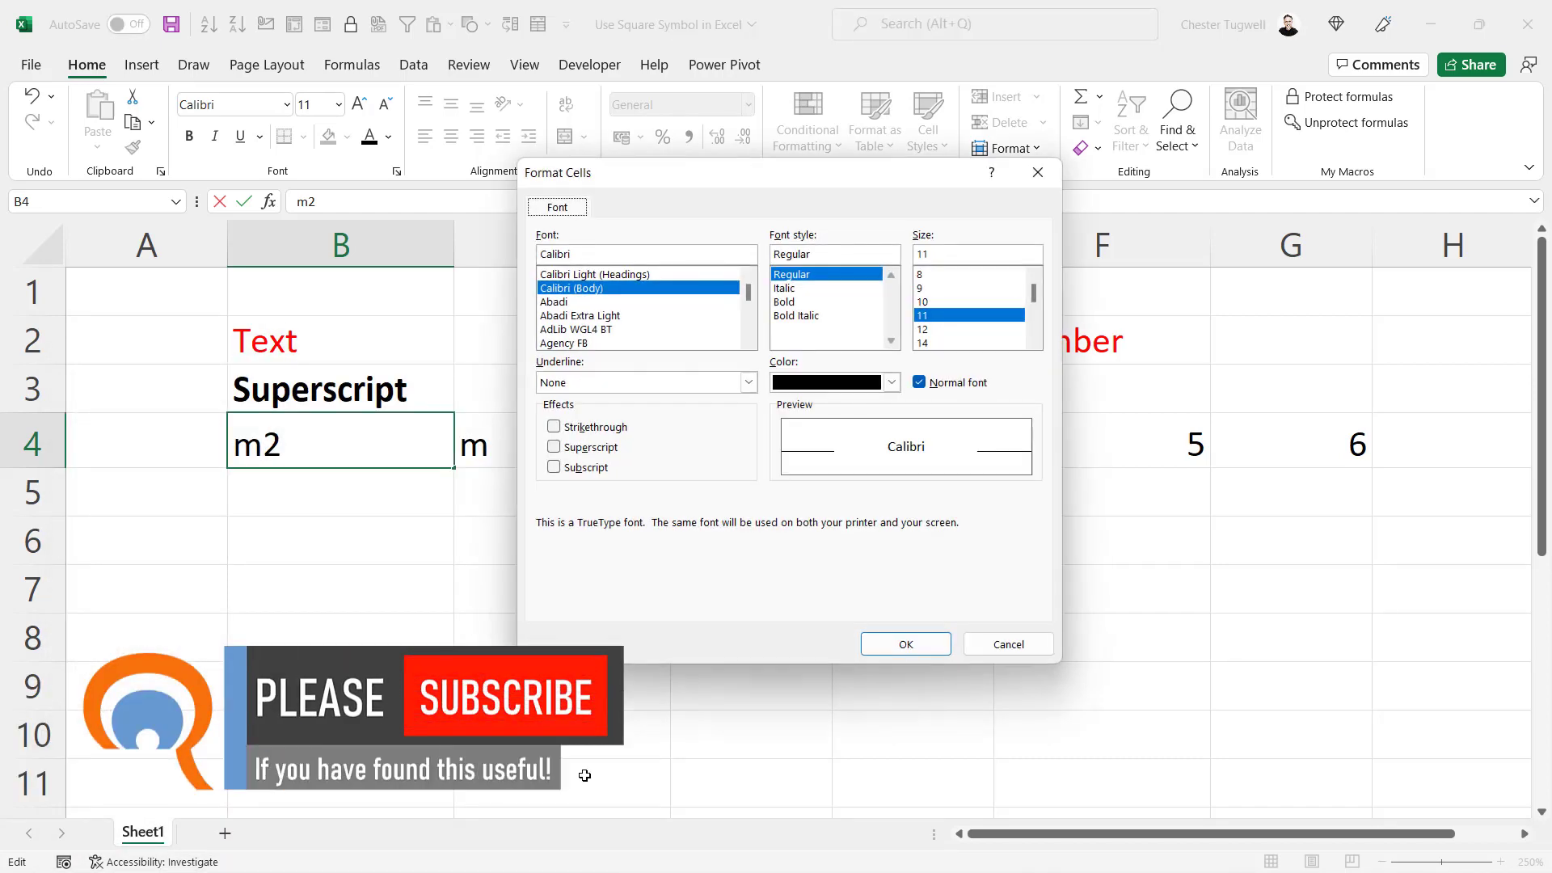
{"action": "left_click", "coordinate": [534, 443]}
{"action": "left_click", "coordinate": [534, 443]}
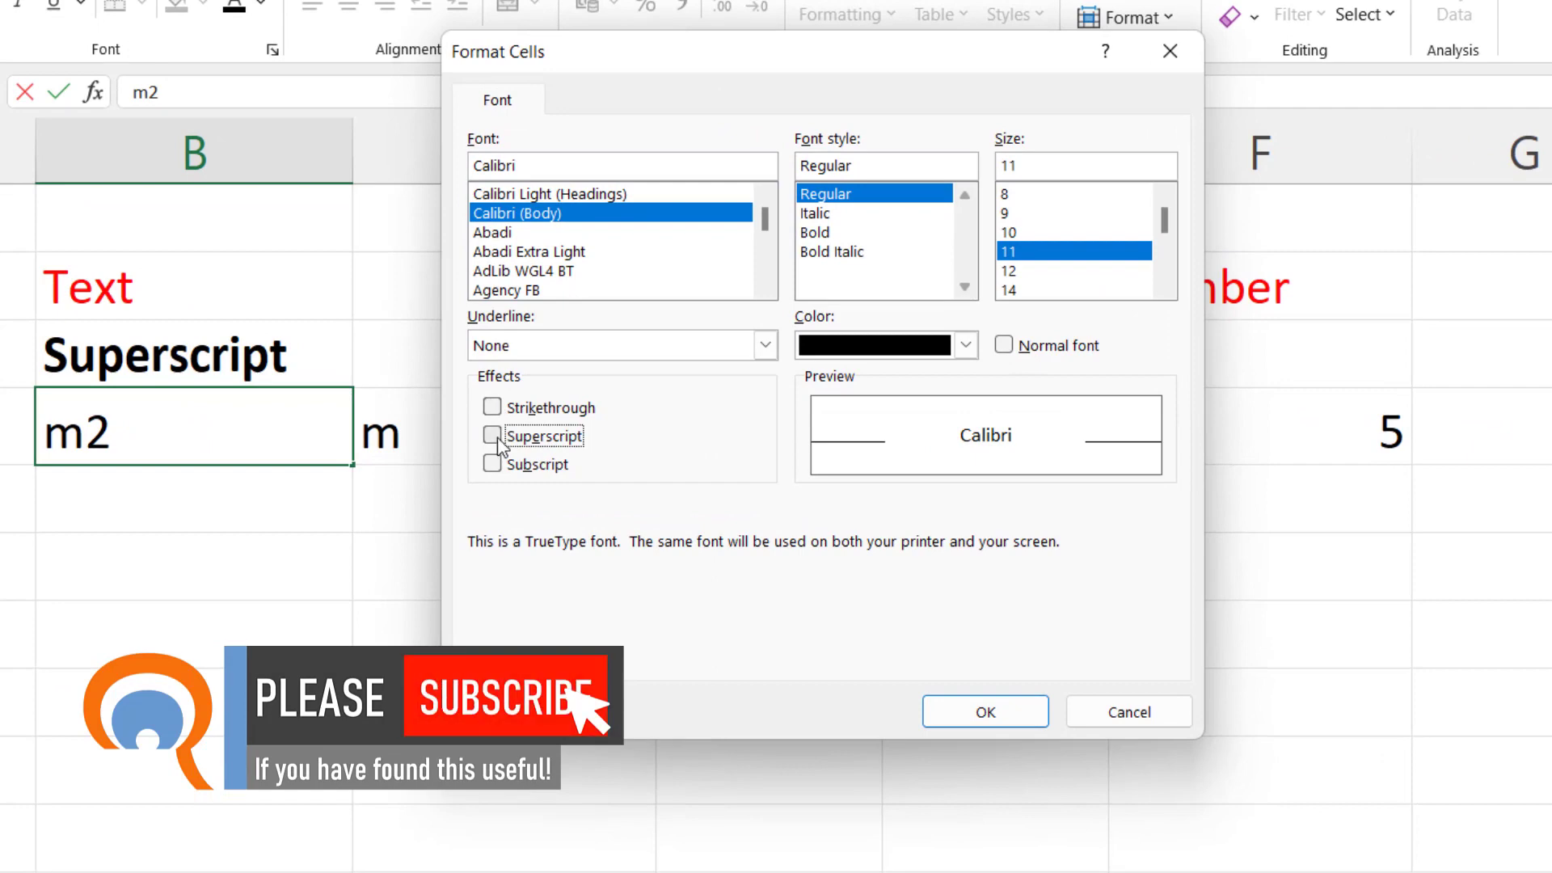
{"action": "left_click", "coordinate": [493, 436]}
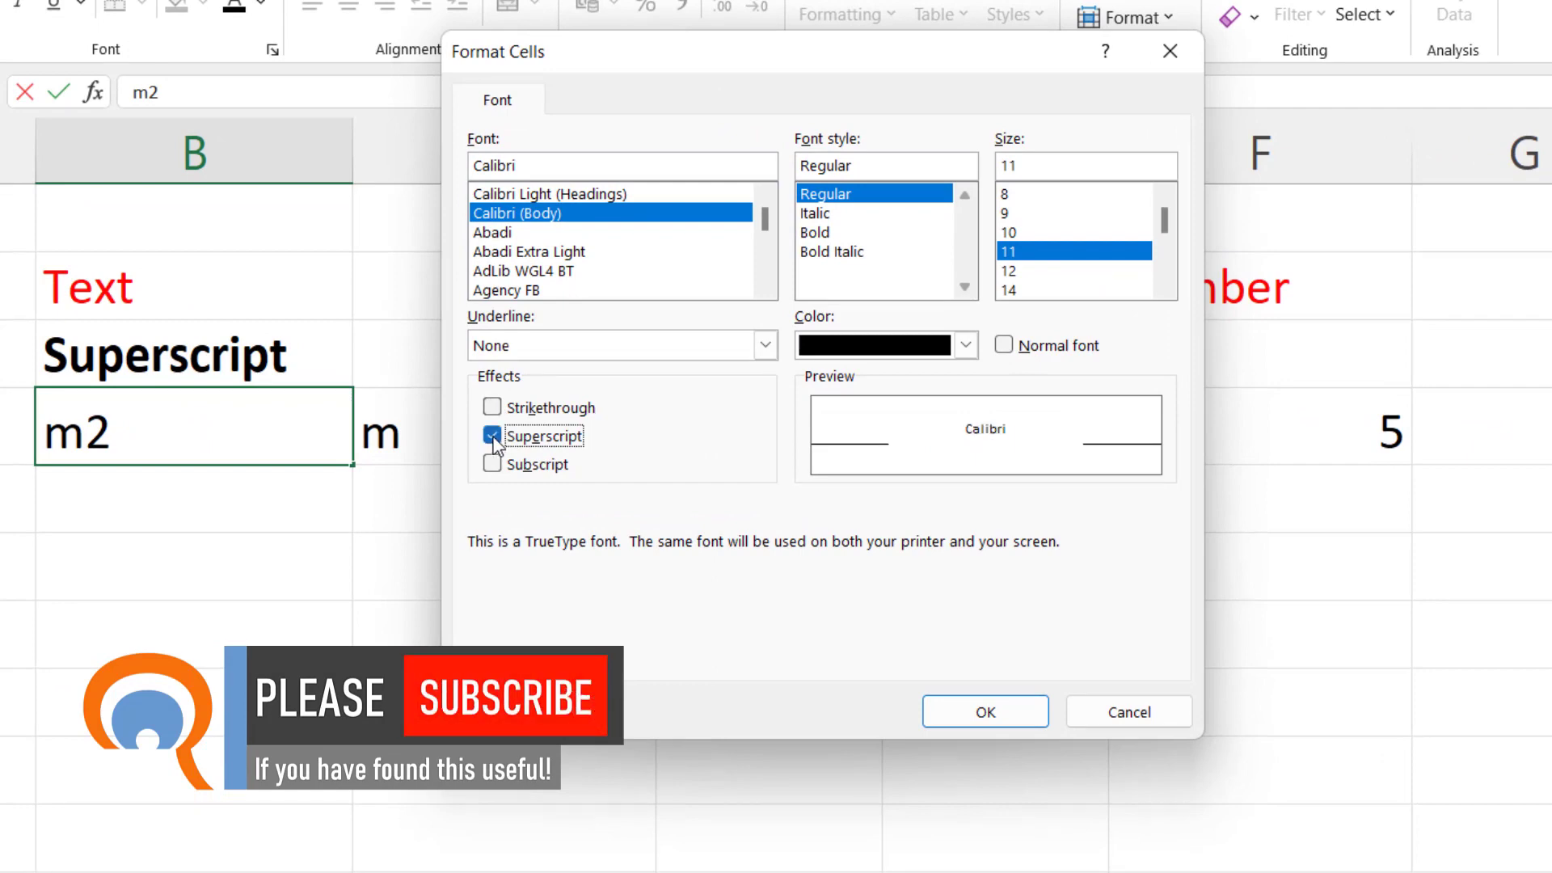
{"action": "left_click", "coordinate": [986, 716]}
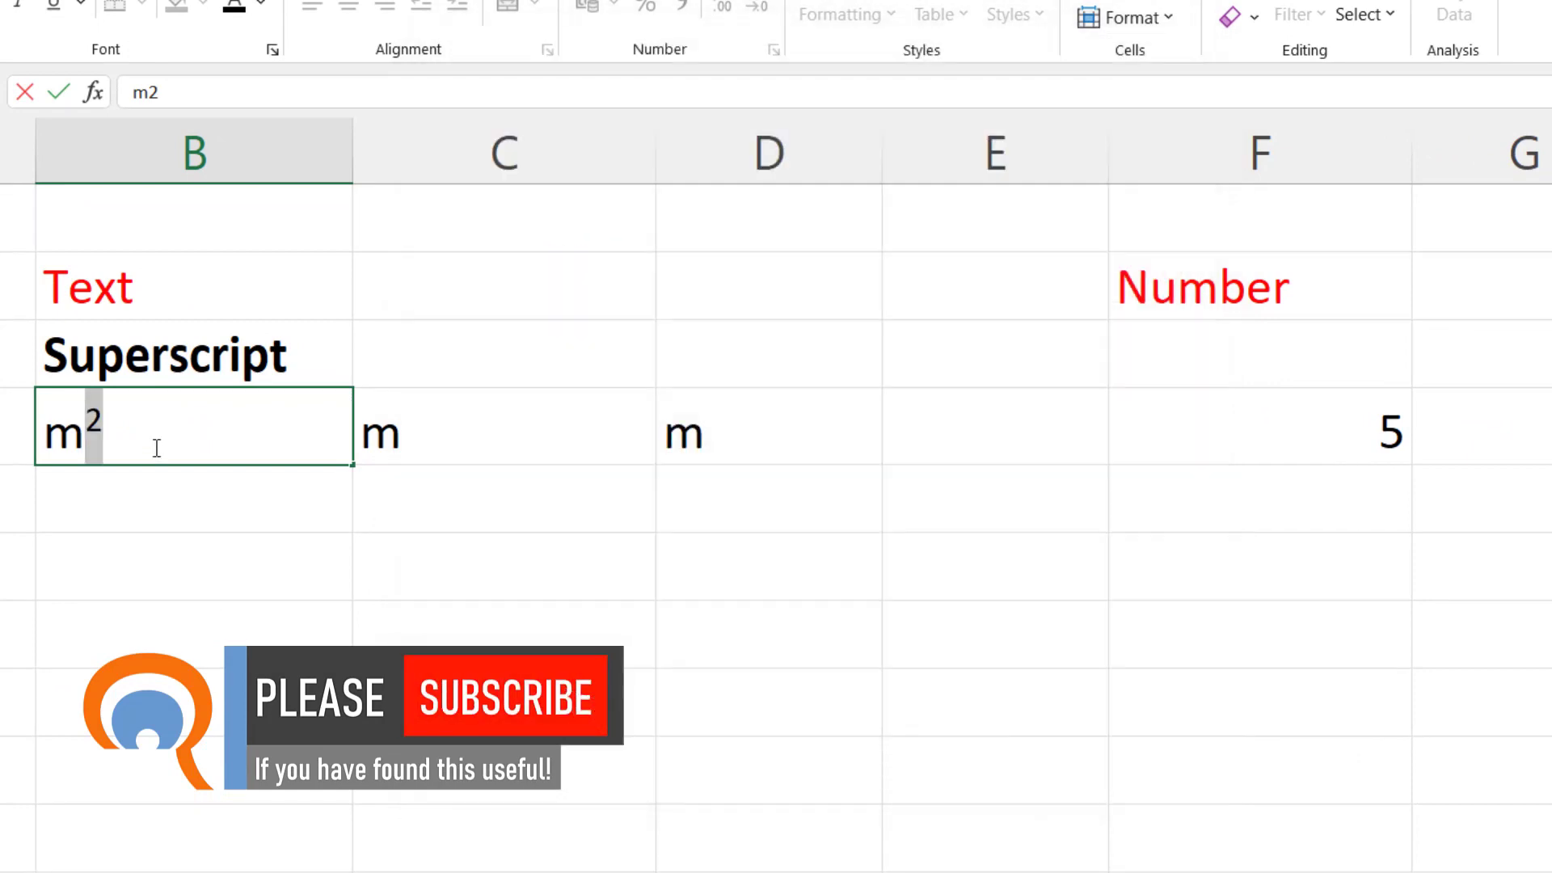
{"action": "left_click", "coordinate": [133, 506]}
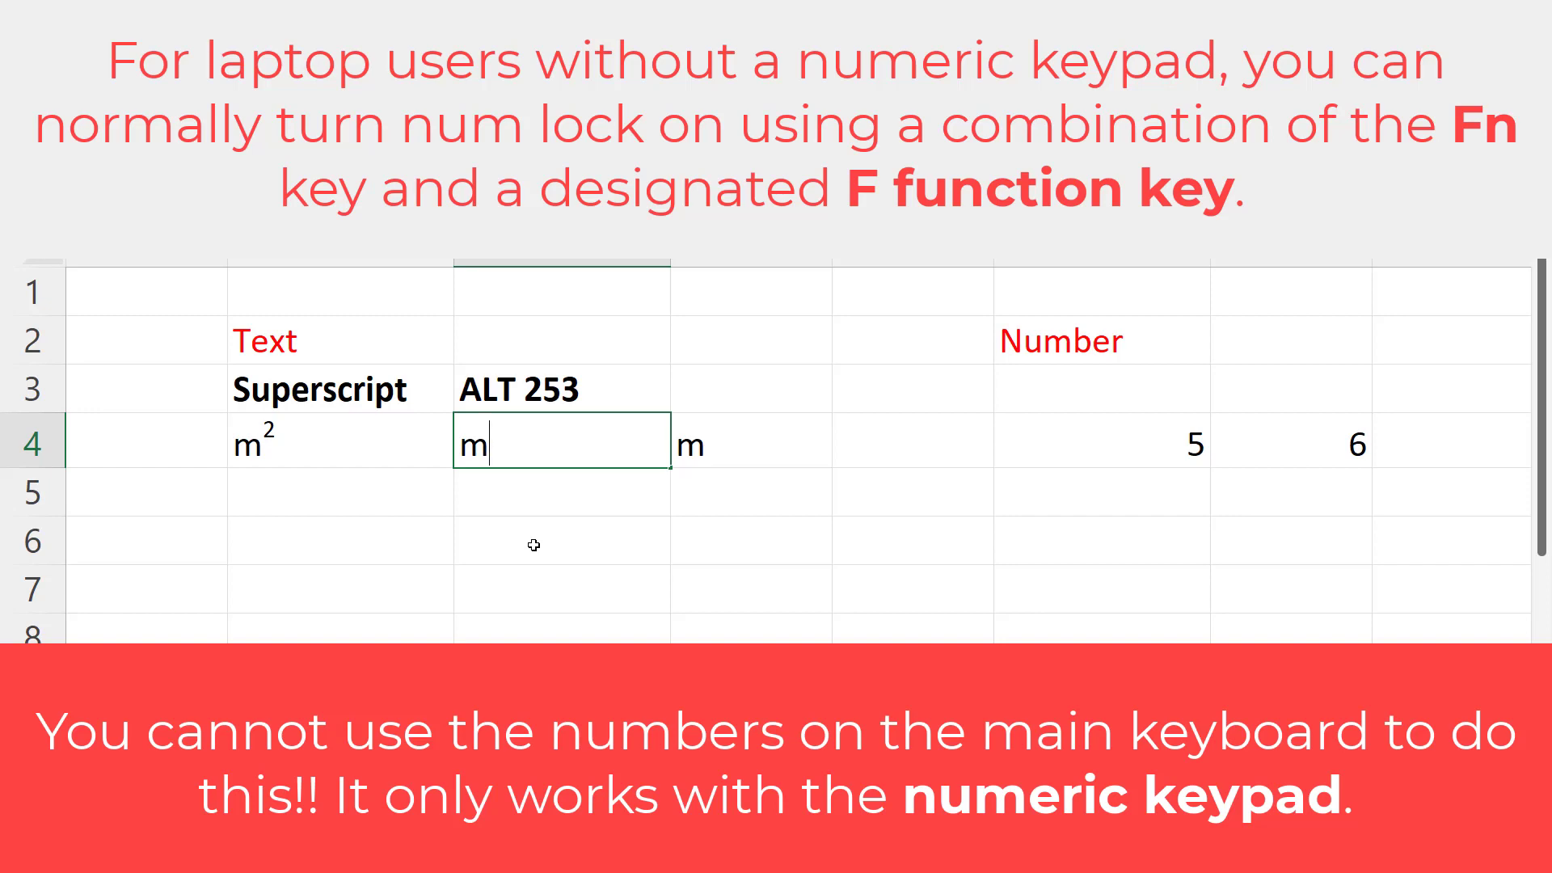
Append the ALT 253 squared character (²) after the m in C4.
{"action": "type", "text": "²"}
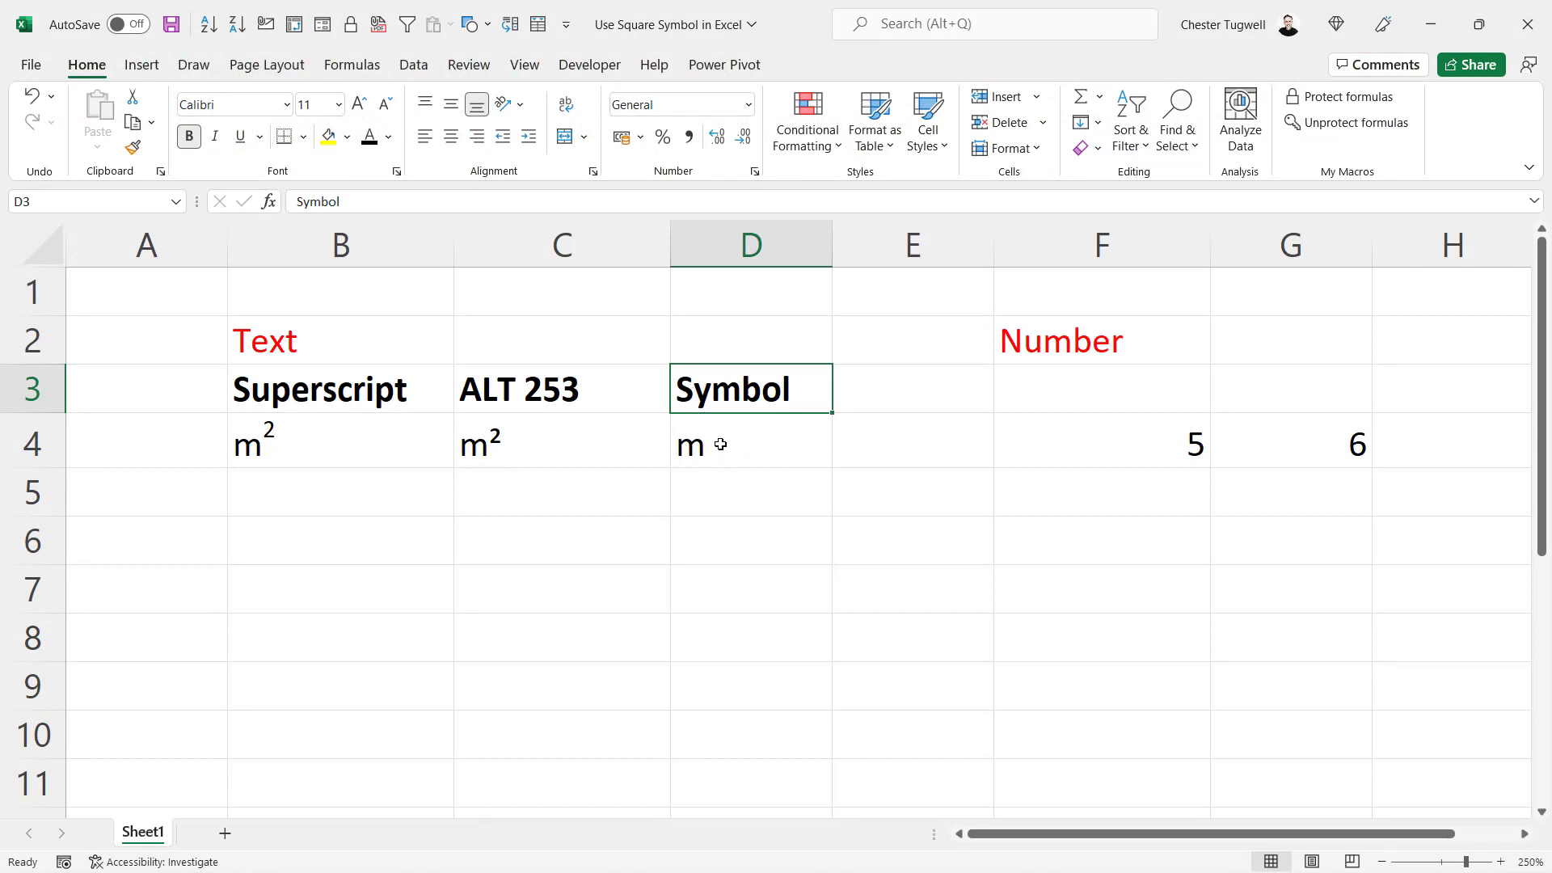
Insert Superscript Two (00B2) from the Symbol dialog after the m in D4.
{"action": "double_click", "coordinate": [720, 445]}
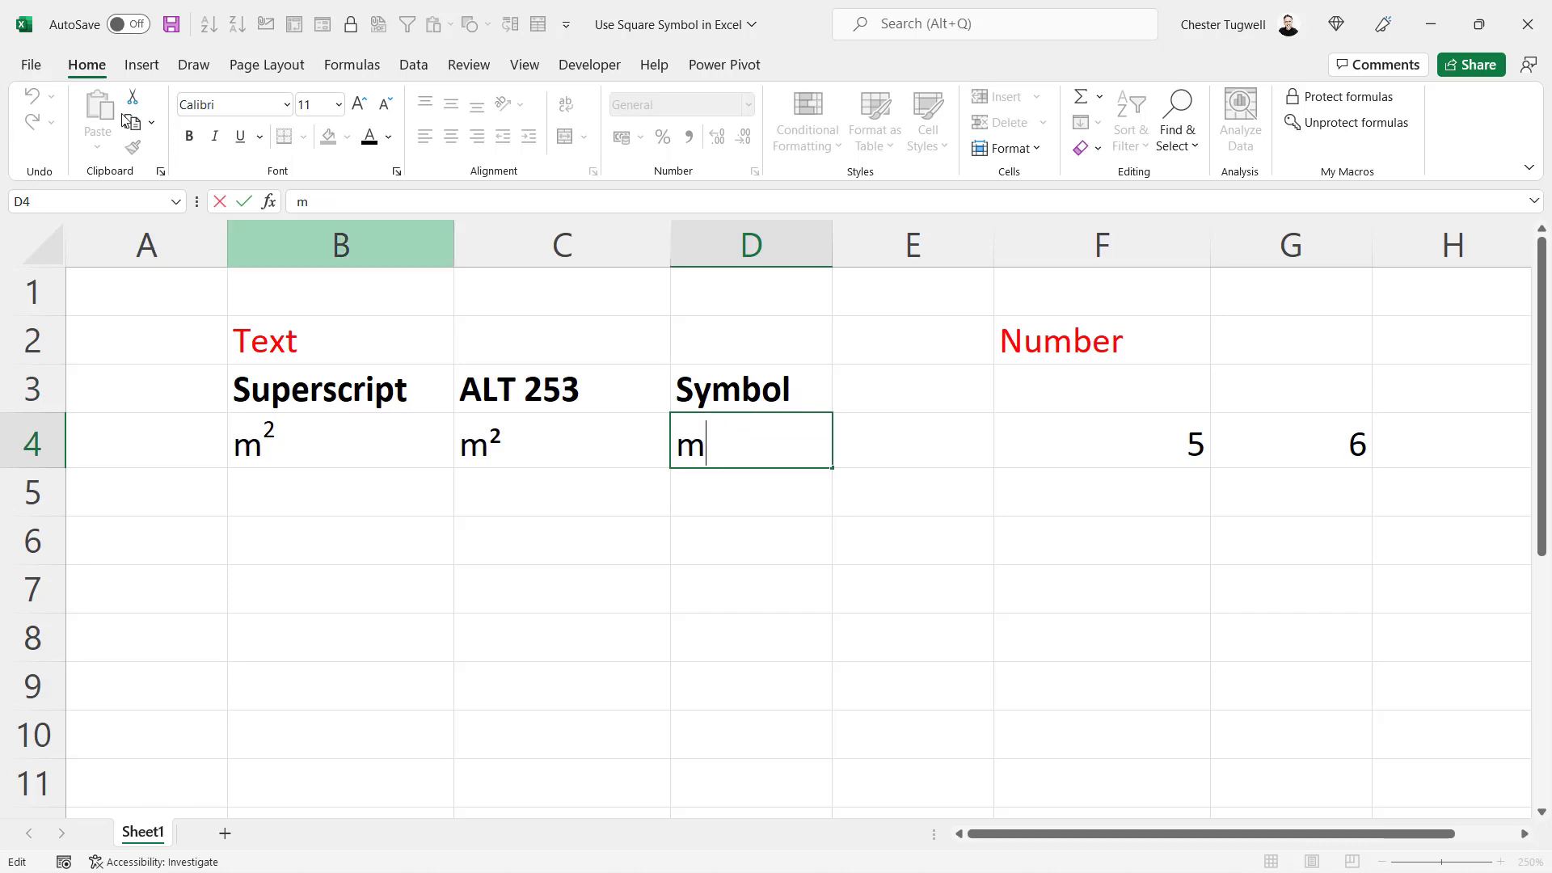
{"action": "left_click", "coordinate": [130, 64]}
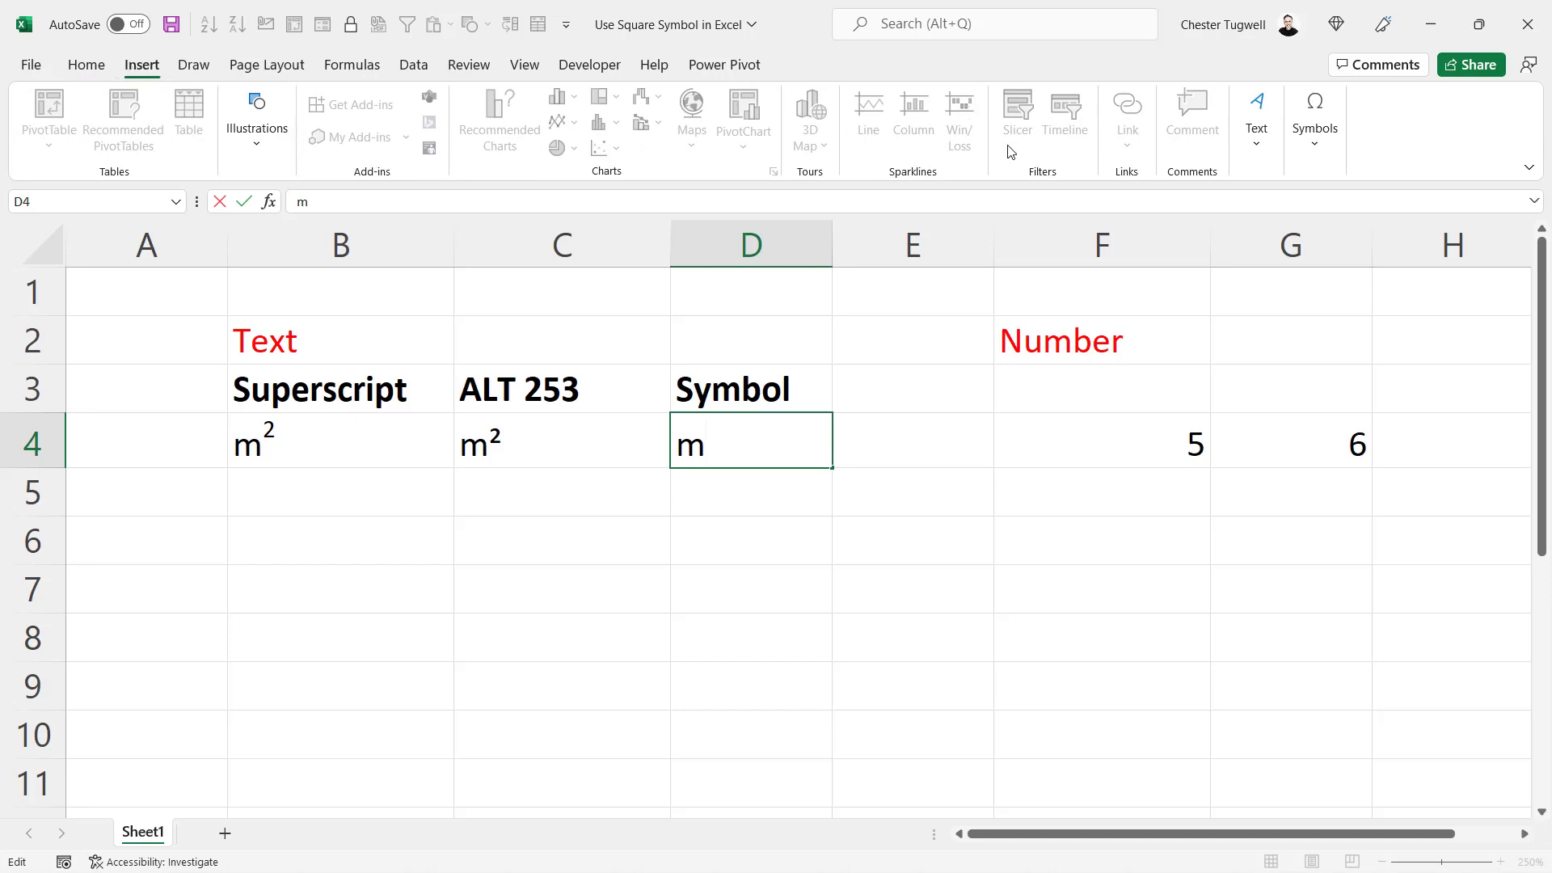
{"action": "left_click", "coordinate": [1322, 142]}
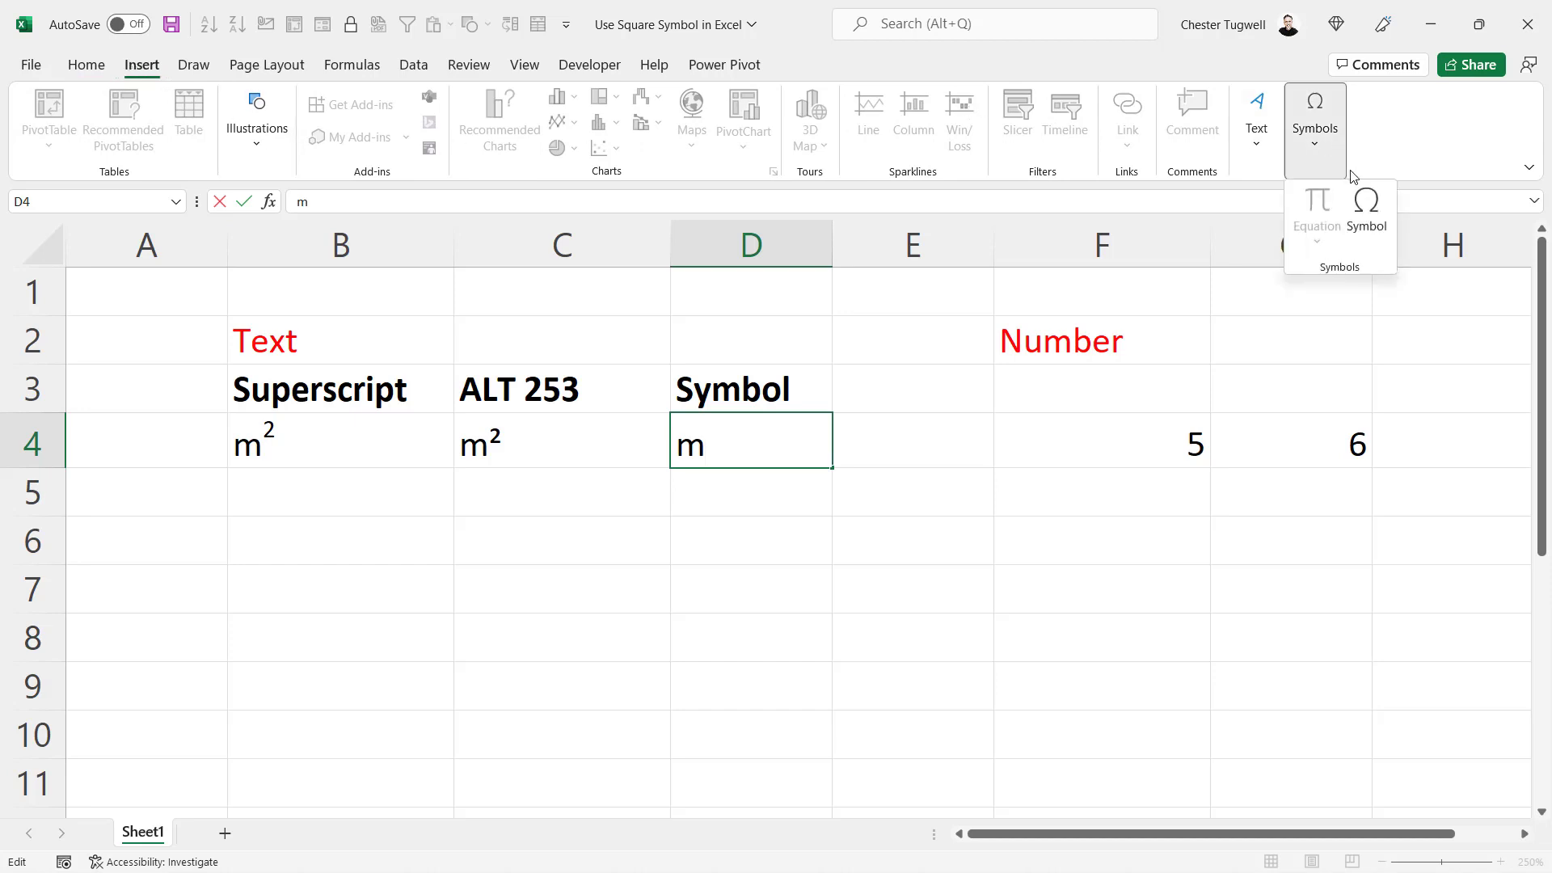
{"action": "left_click", "coordinate": [1365, 218]}
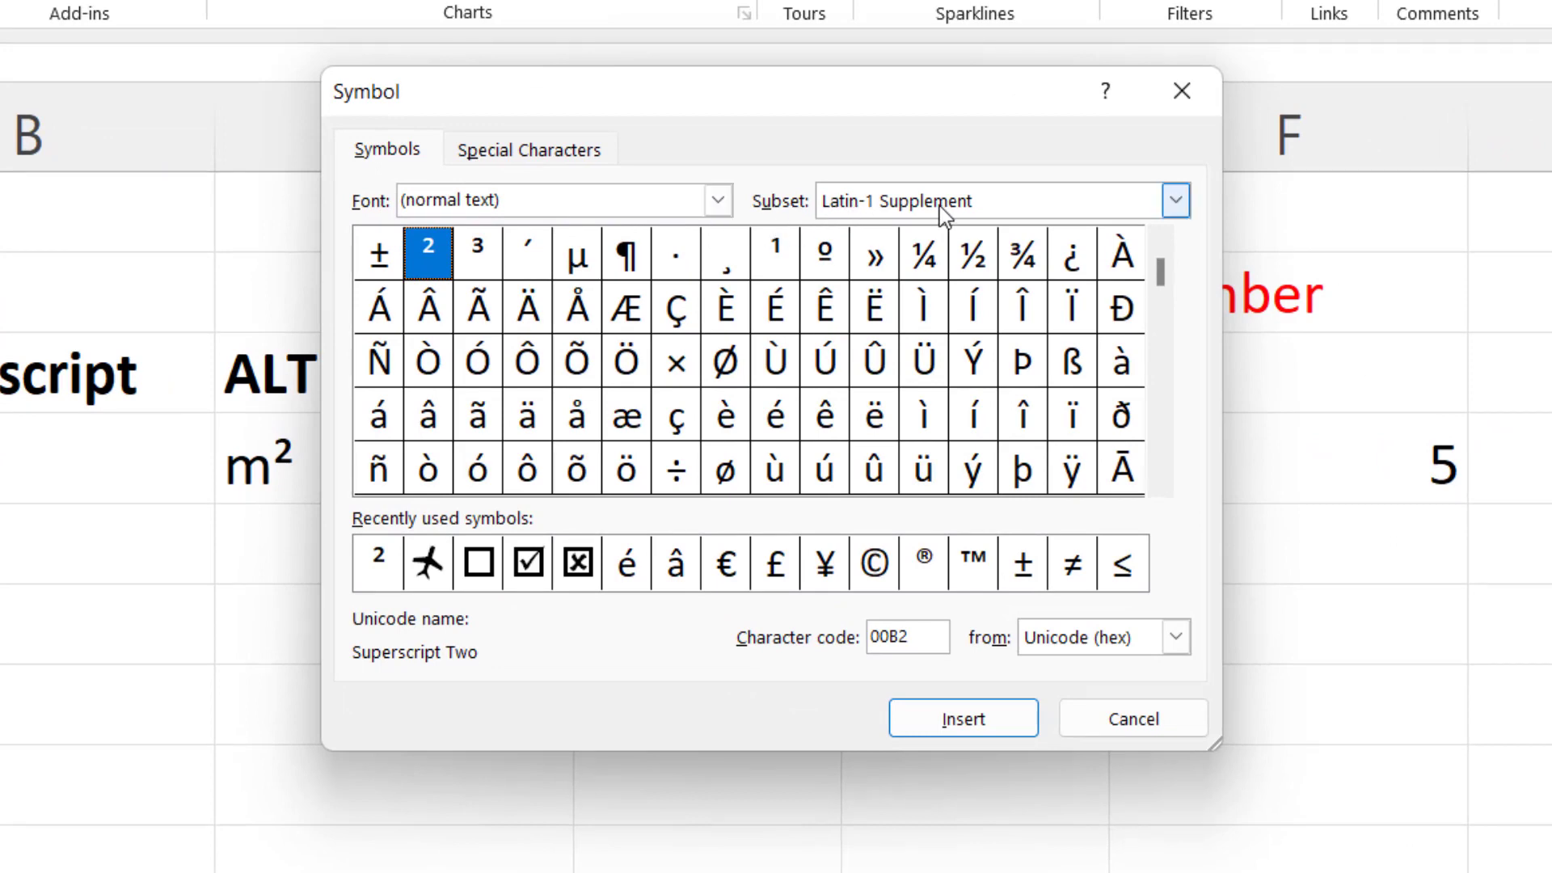
{"action": "left_click_drag", "start_coordinate": [1160, 268], "coordinate": [1164, 253]}
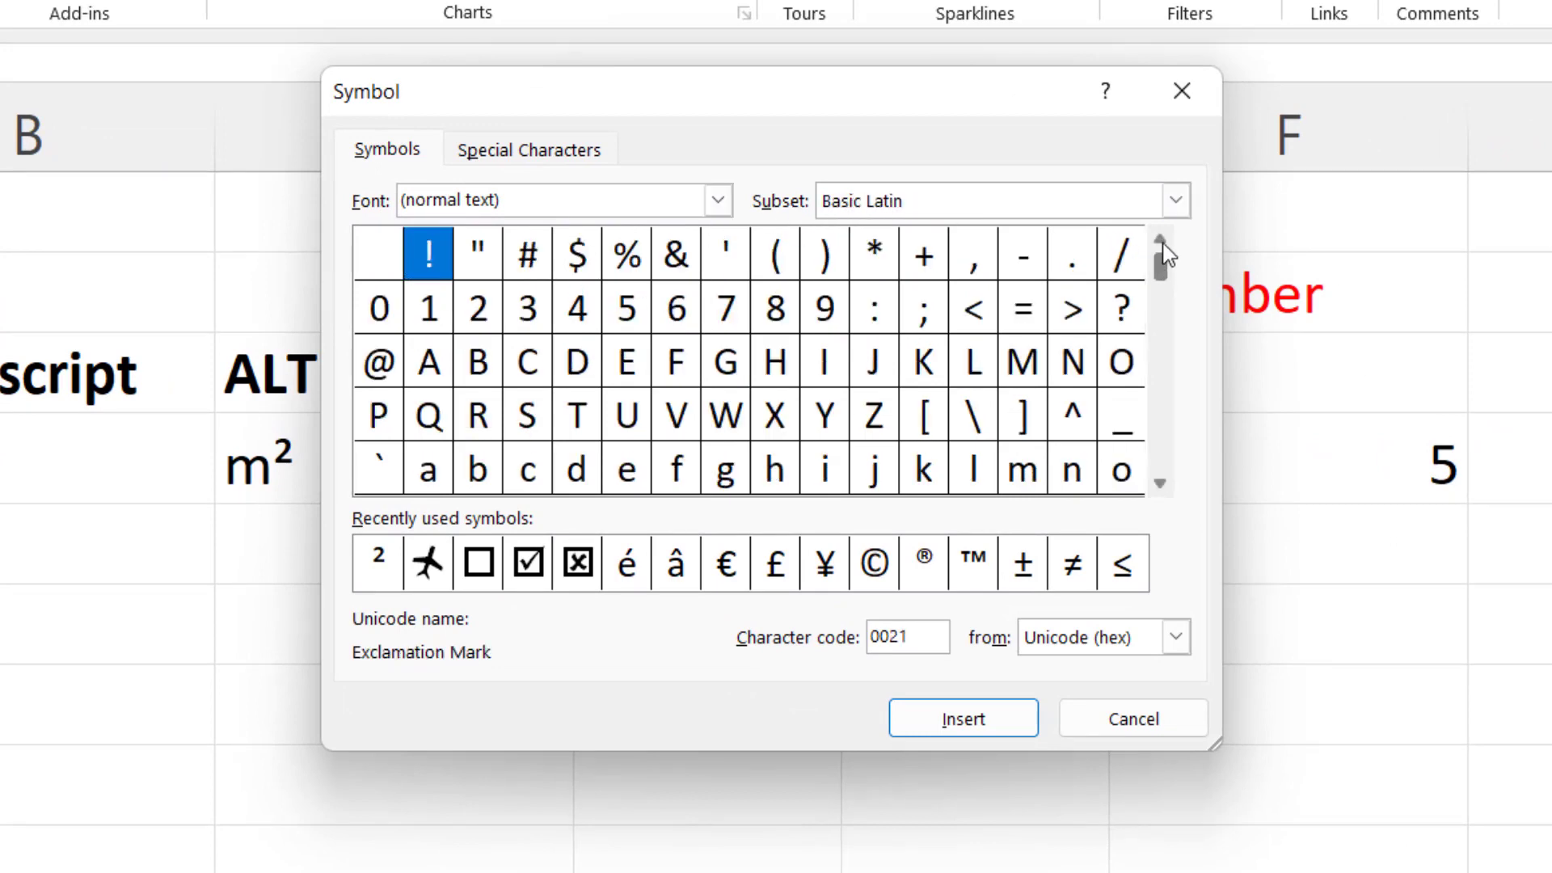
{"action": "left_click", "coordinate": [1161, 482]}
{"action": "left_click", "coordinate": [1160, 482]}
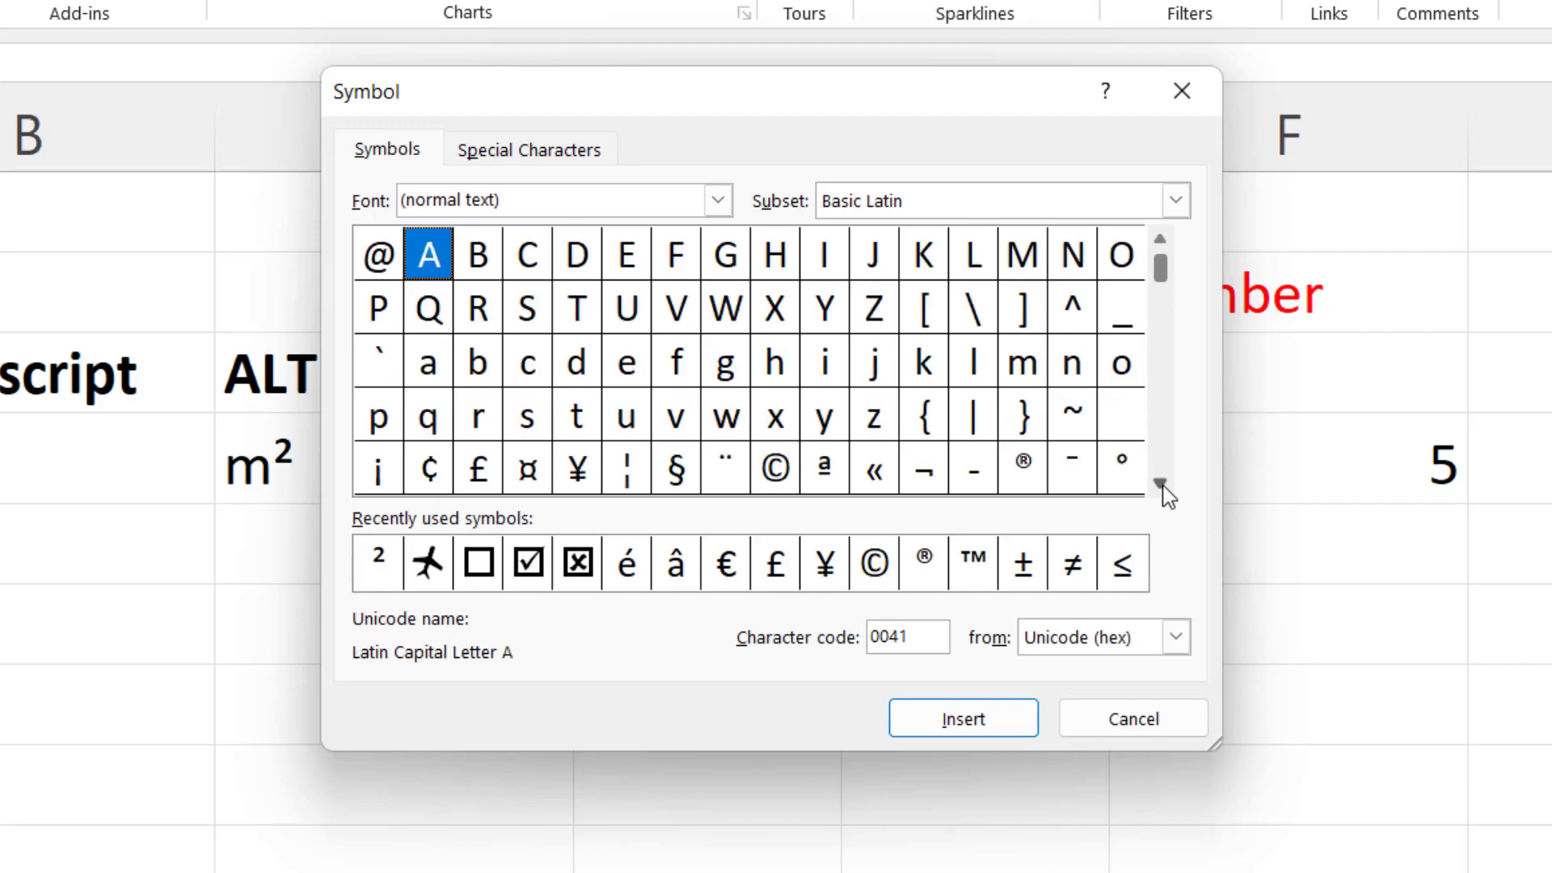
{"action": "left_click", "coordinate": [1160, 483]}
{"action": "left_click", "coordinate": [1161, 482]}
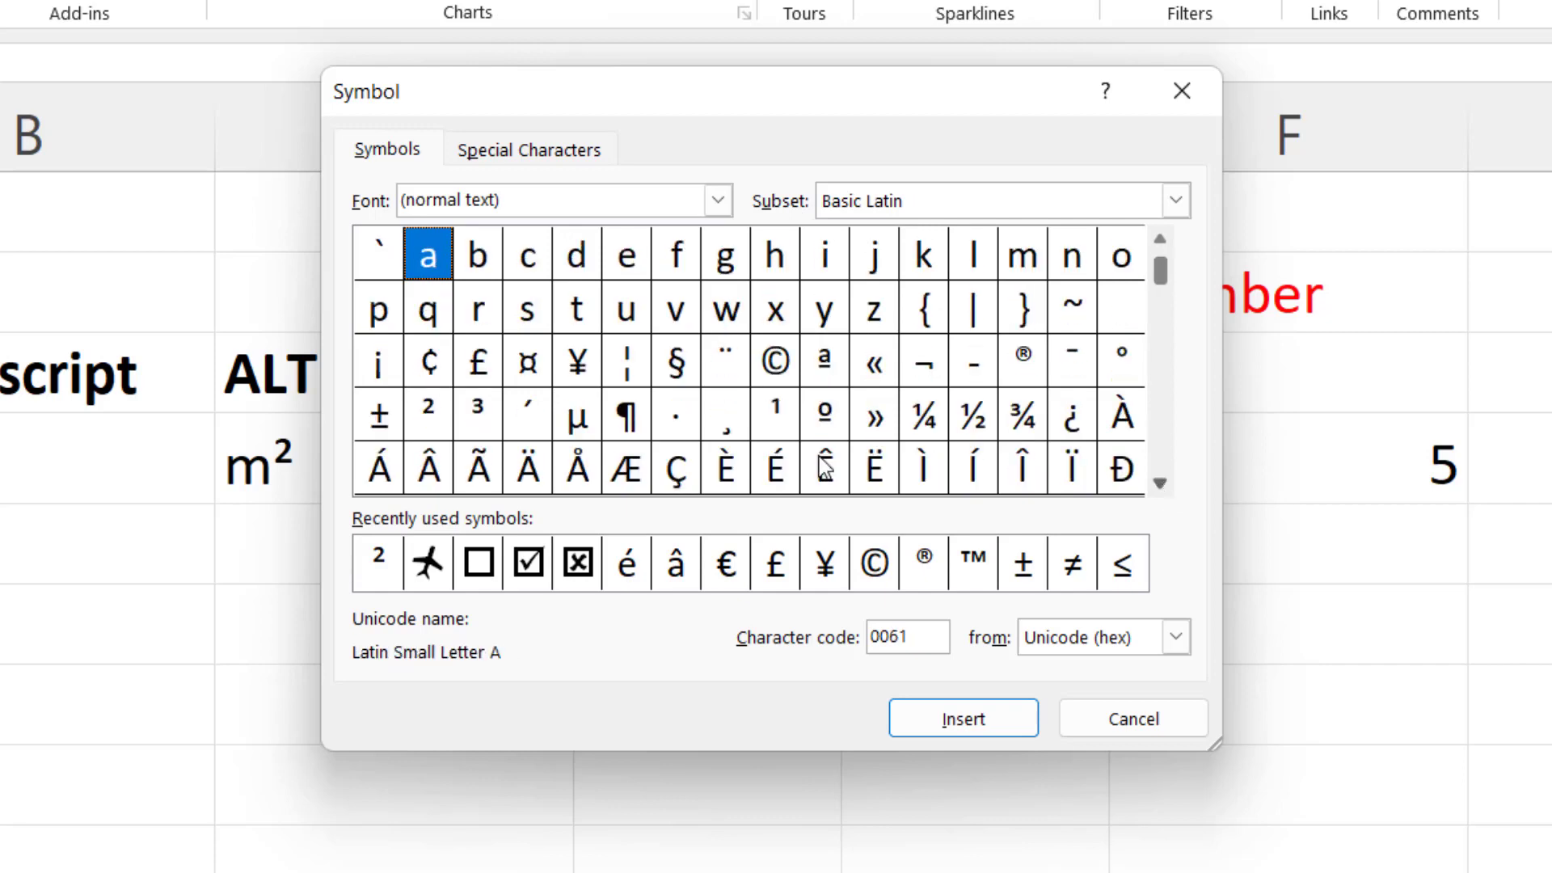
{"action": "left_click", "coordinate": [429, 416]}
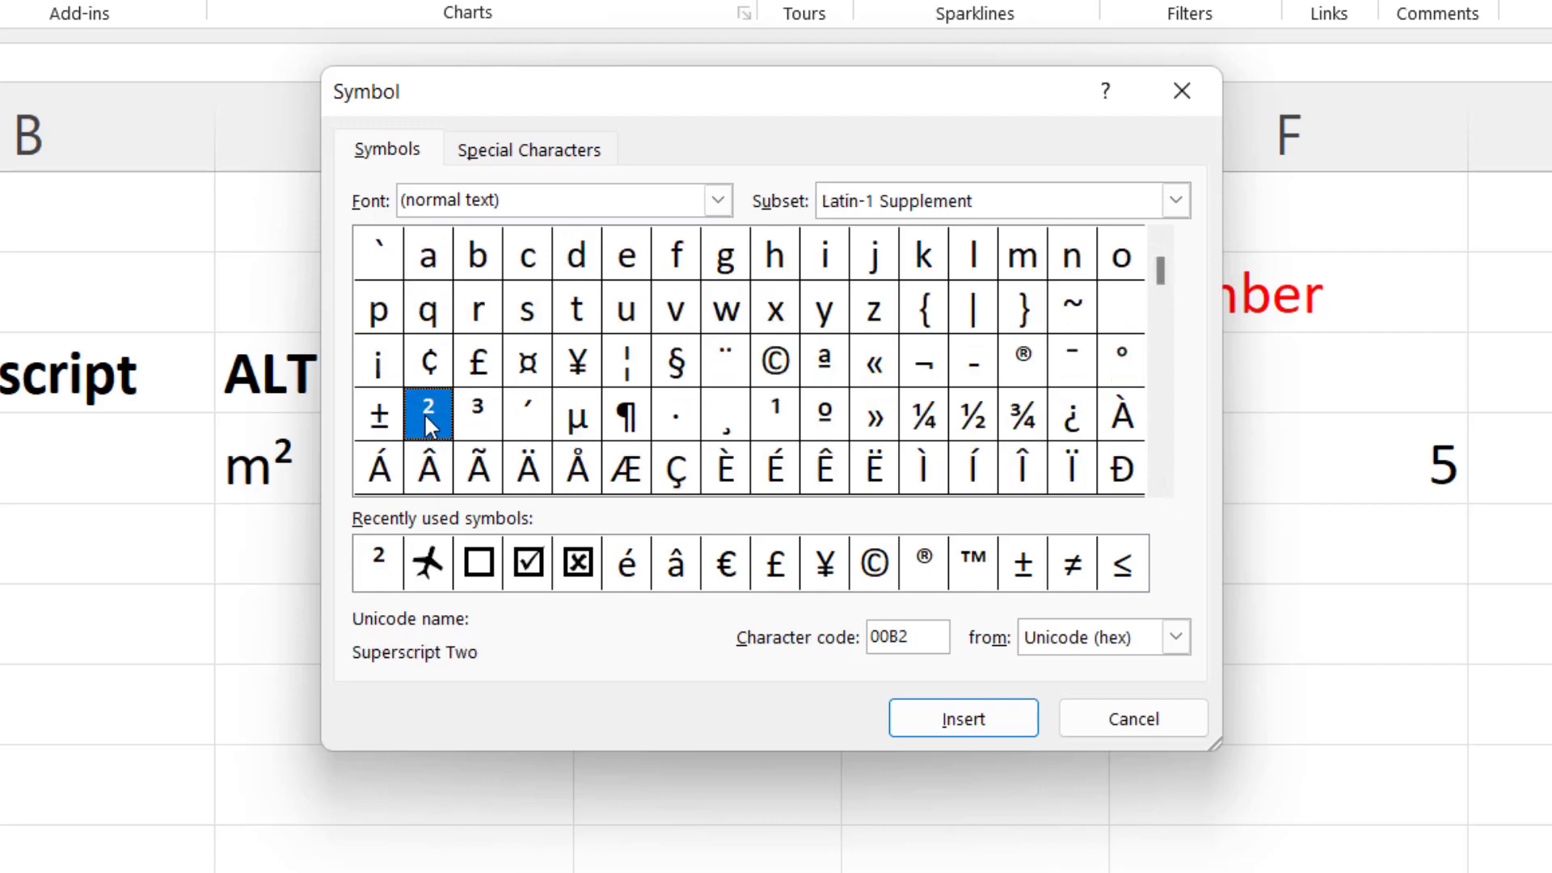
{"action": "left_click", "coordinate": [984, 720]}
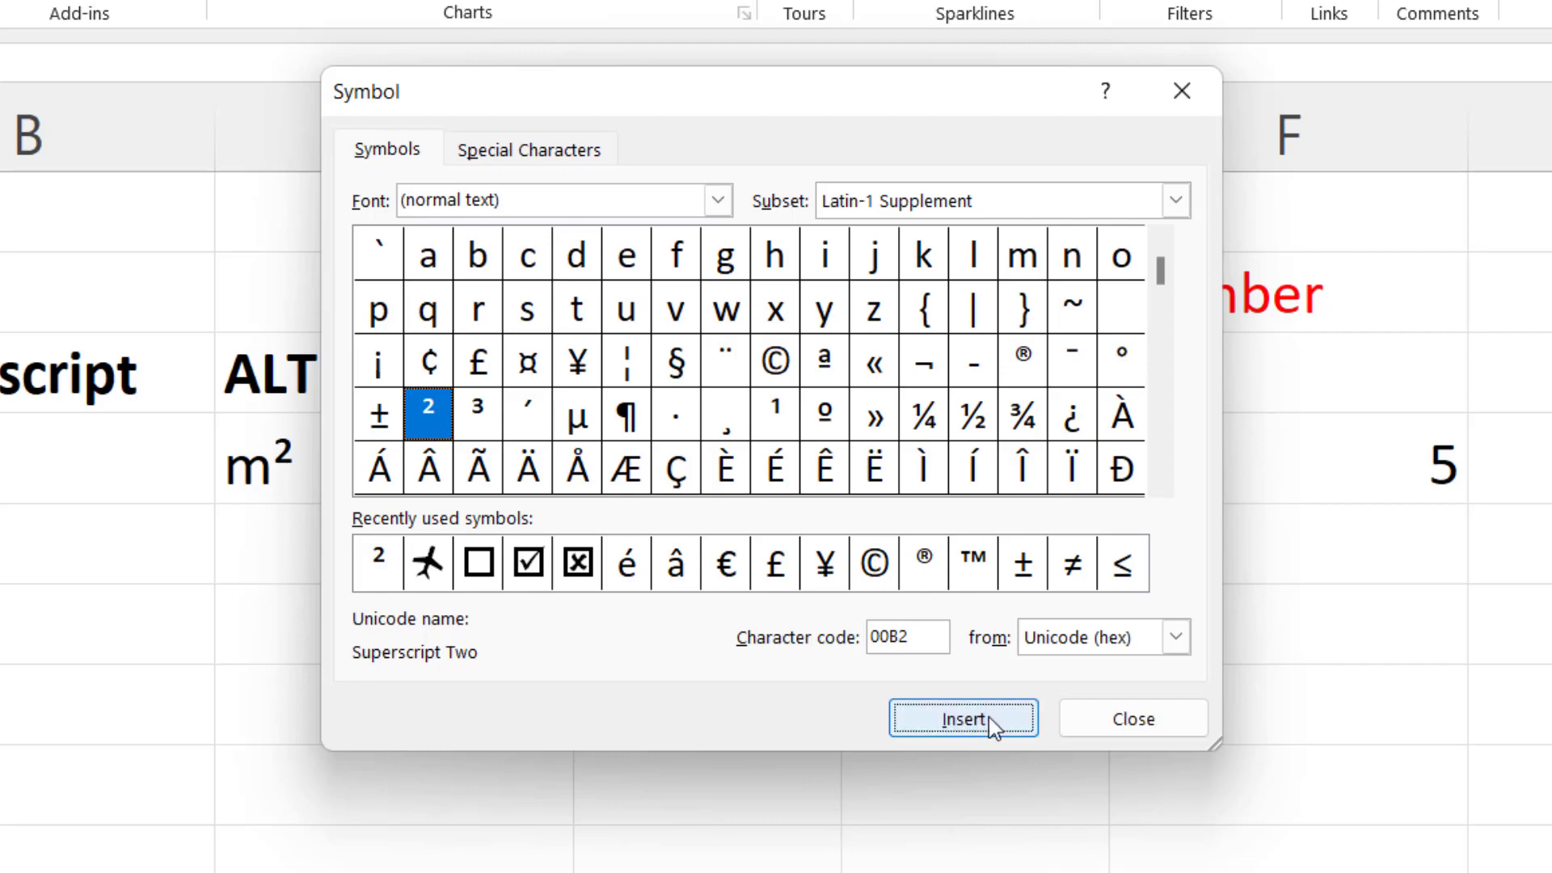
{"action": "left_click", "coordinate": [1133, 726]}
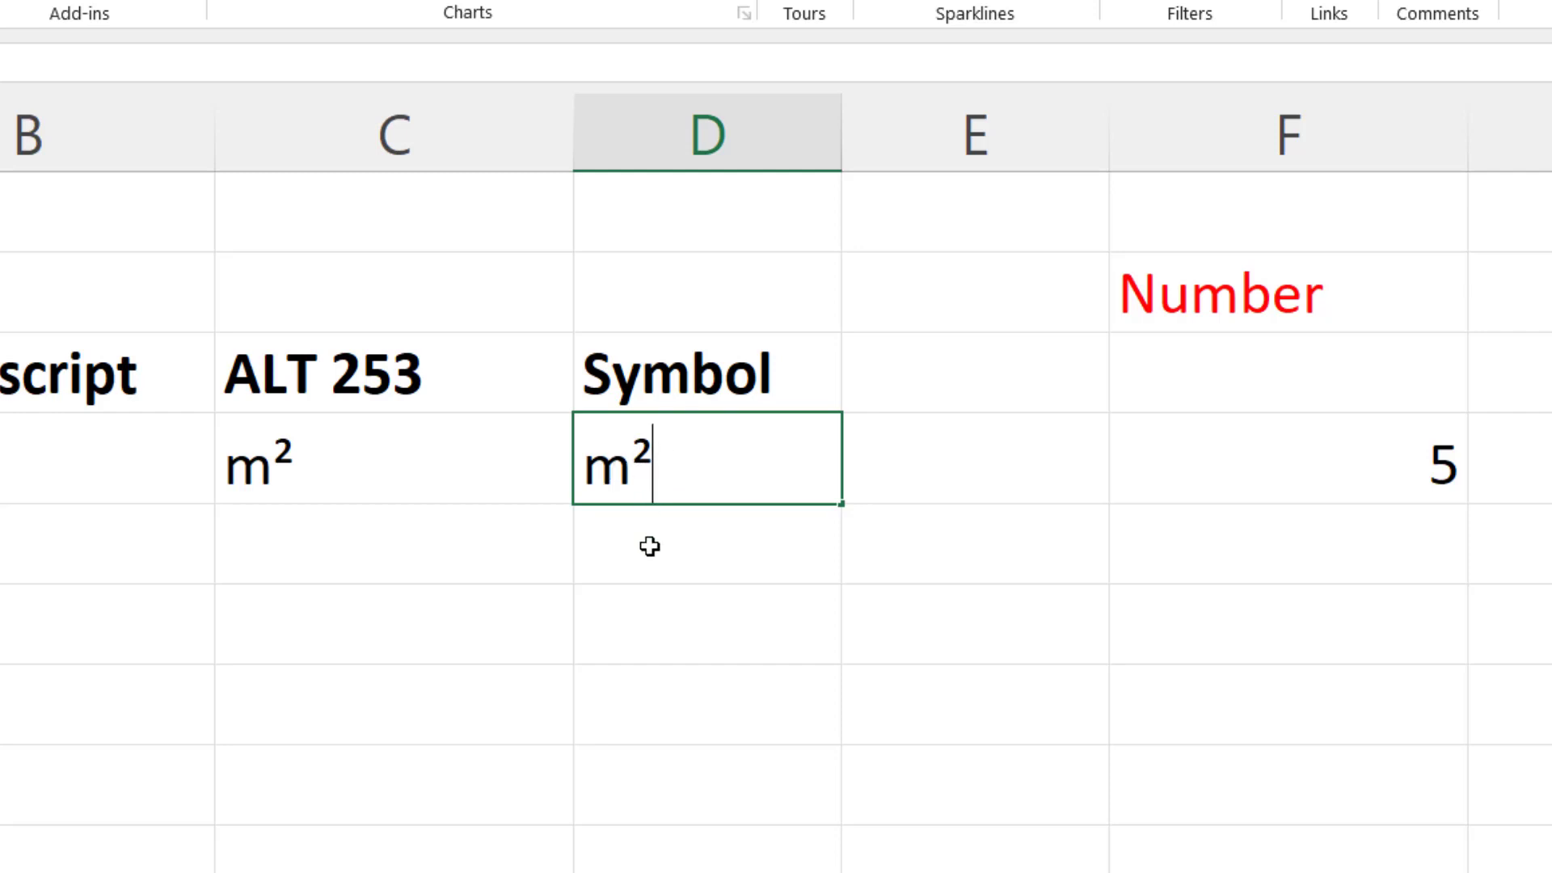
Fill m² from B4 down column B to row 10 as copied cells.
{"action": "left_click", "coordinate": [380, 614]}
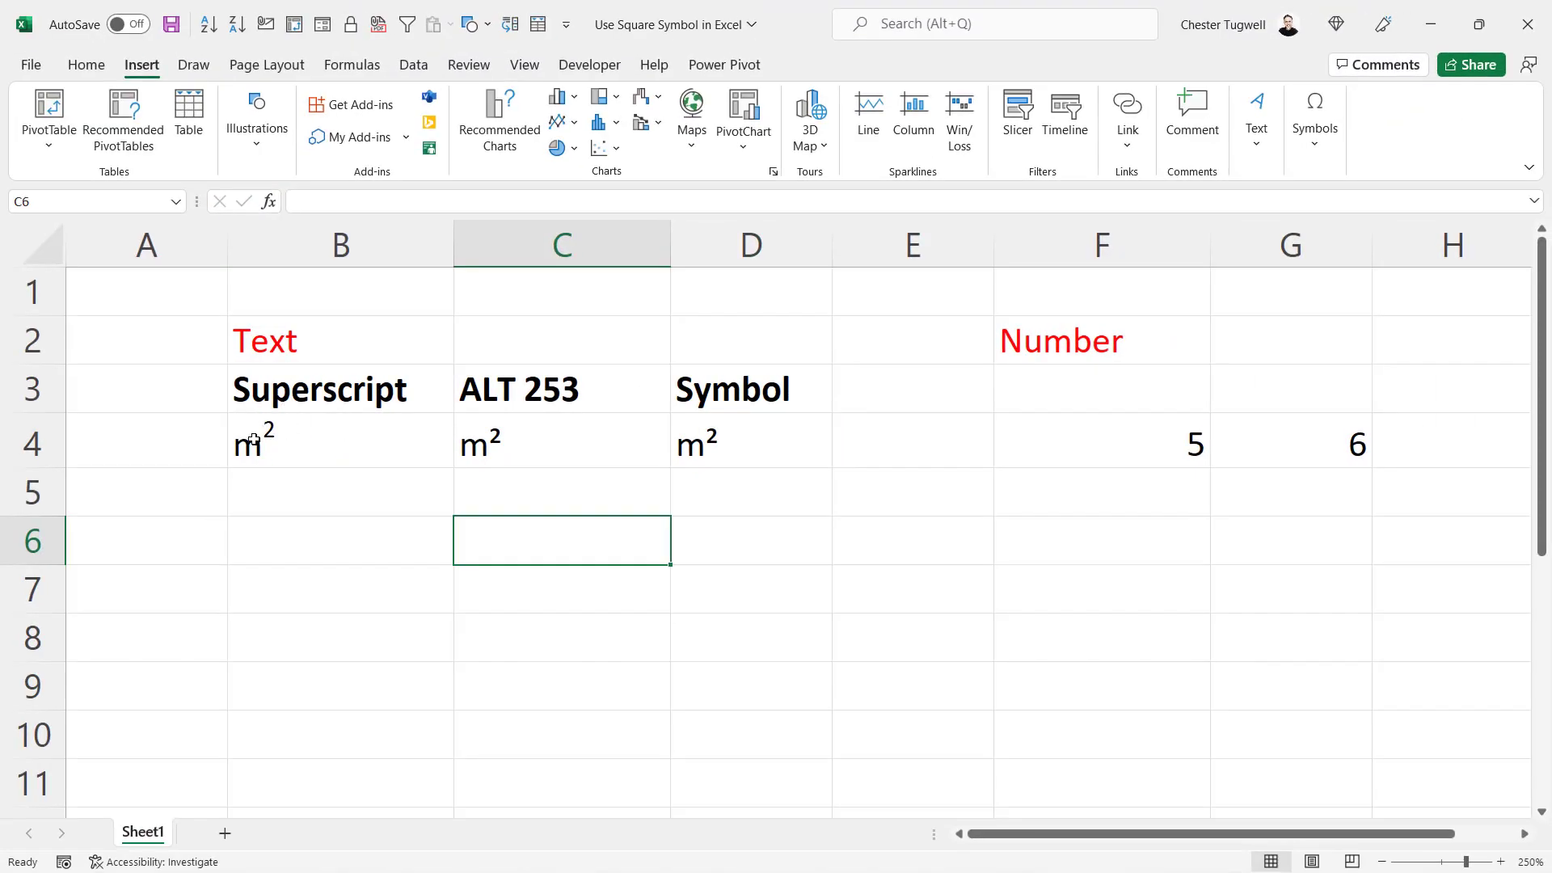
{"action": "left_click", "coordinate": [311, 436]}
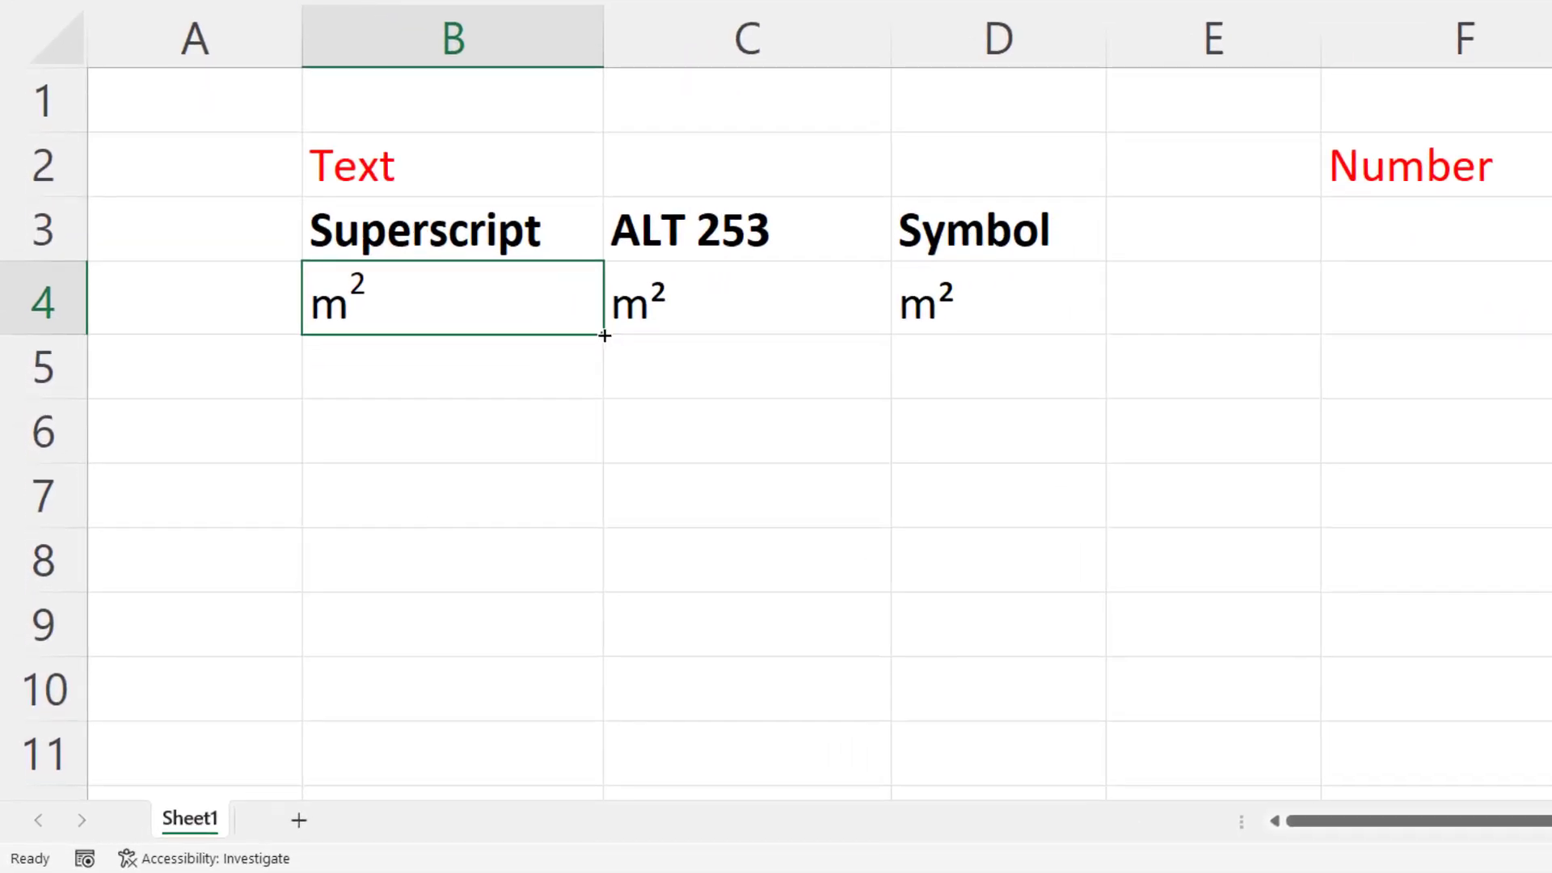
{"action": "left_click_drag", "start_coordinate": [604, 334], "coordinate": [586, 683]}
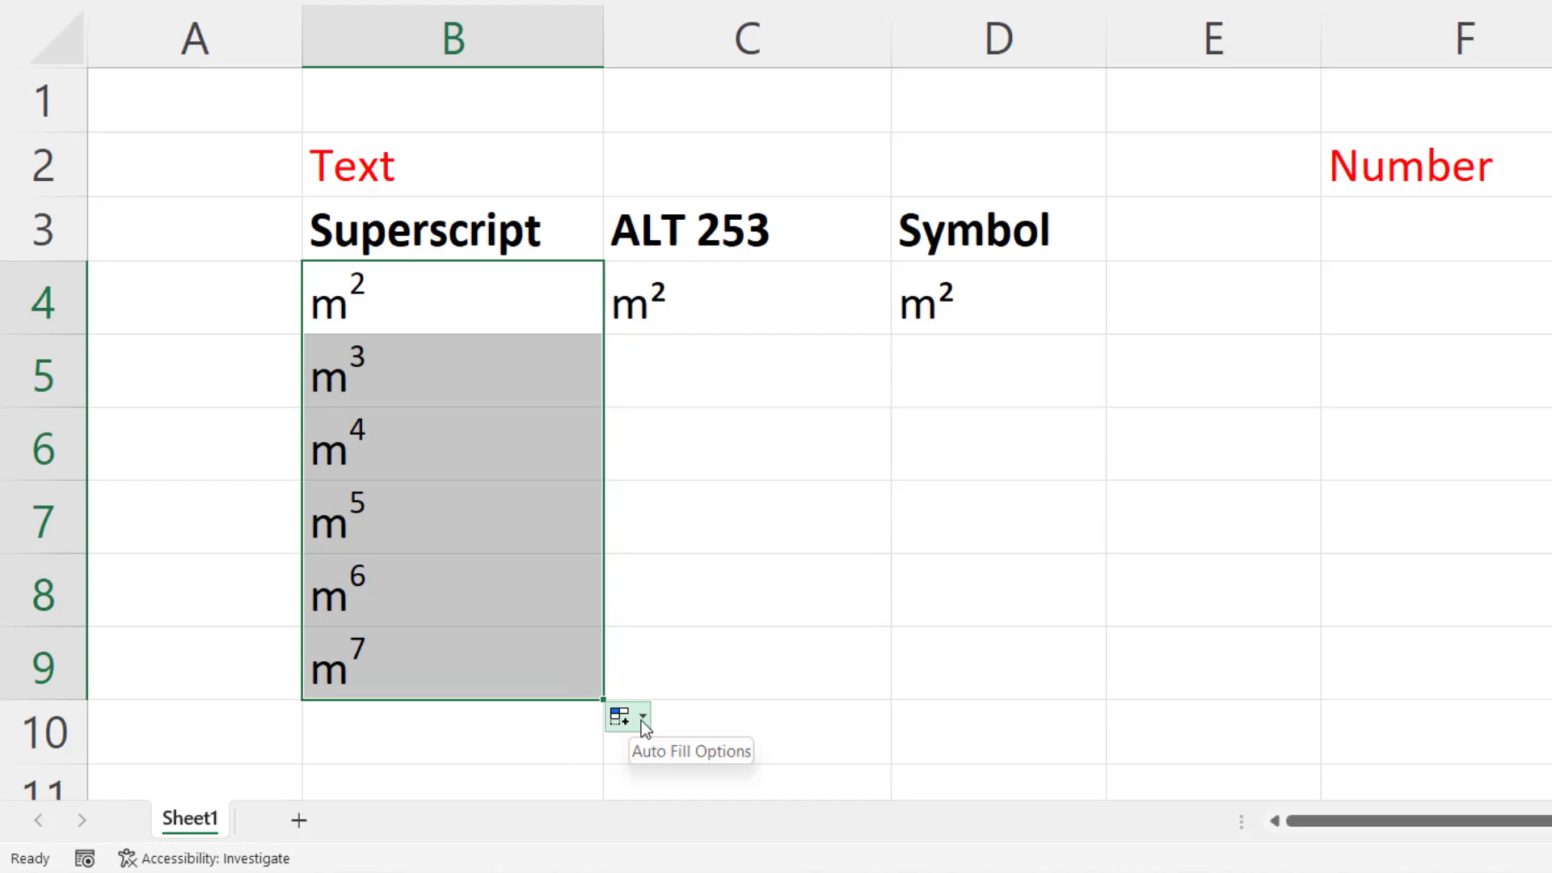
{"action": "left_click", "coordinate": [642, 718]}
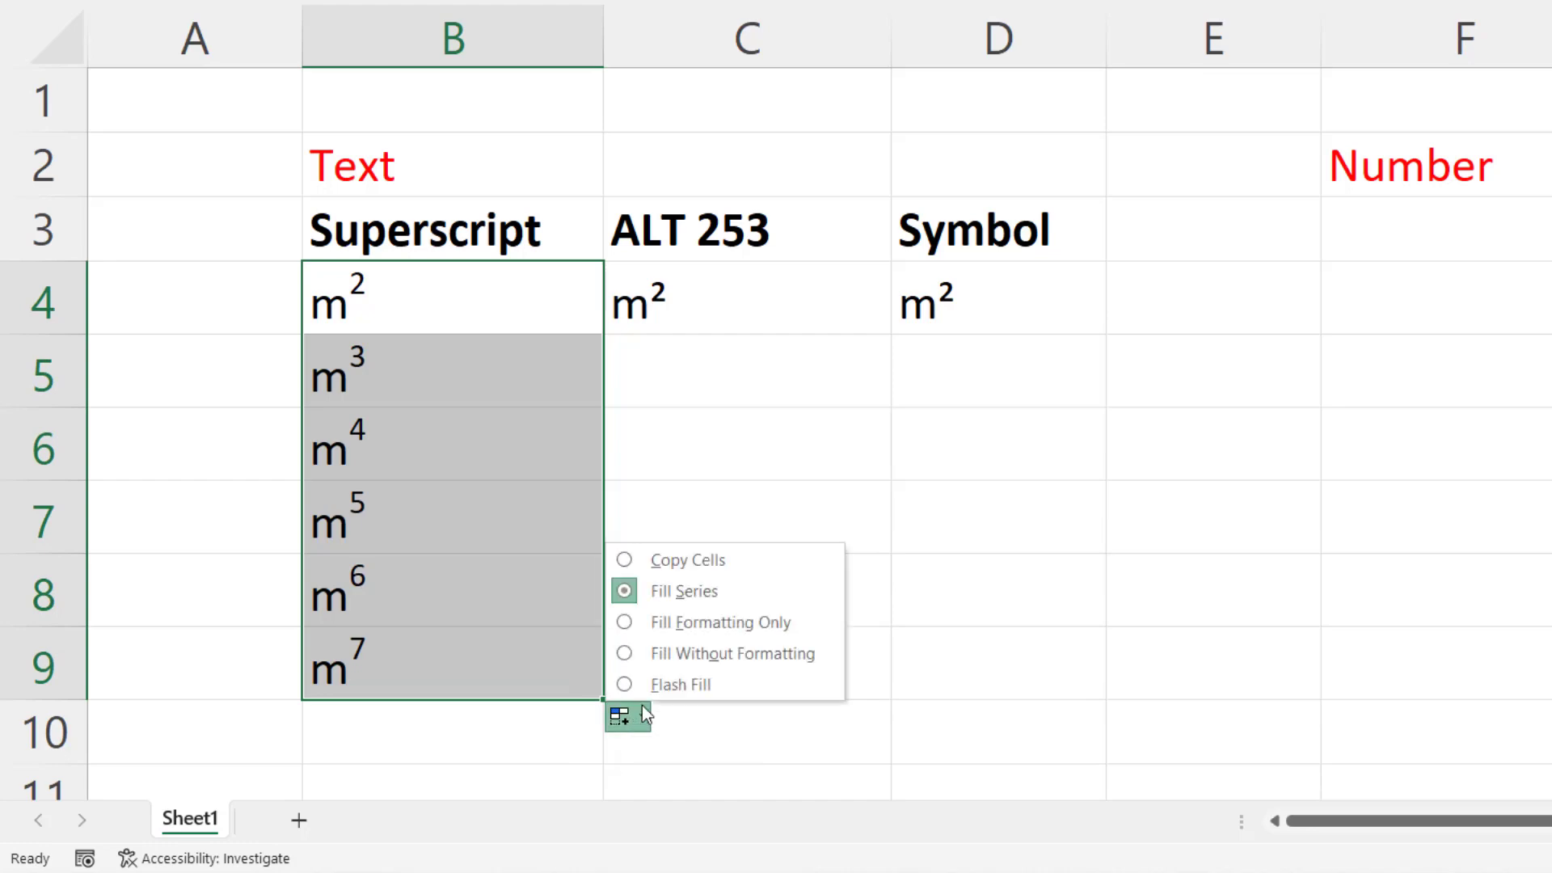
{"action": "left_click", "coordinate": [626, 561]}
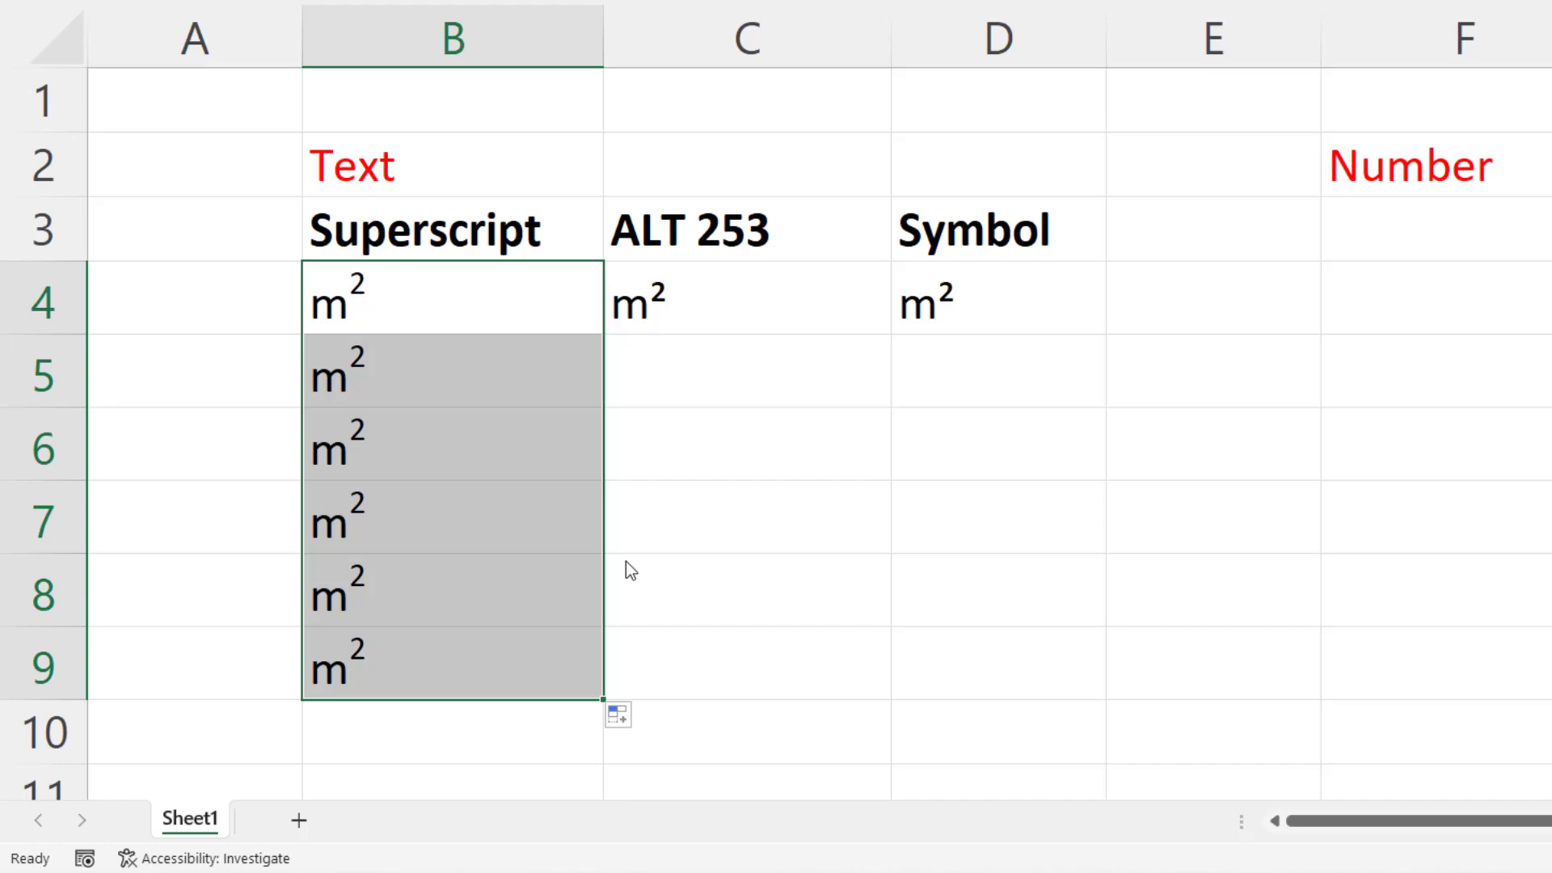
{"action": "key", "text": "ctrl+z"}
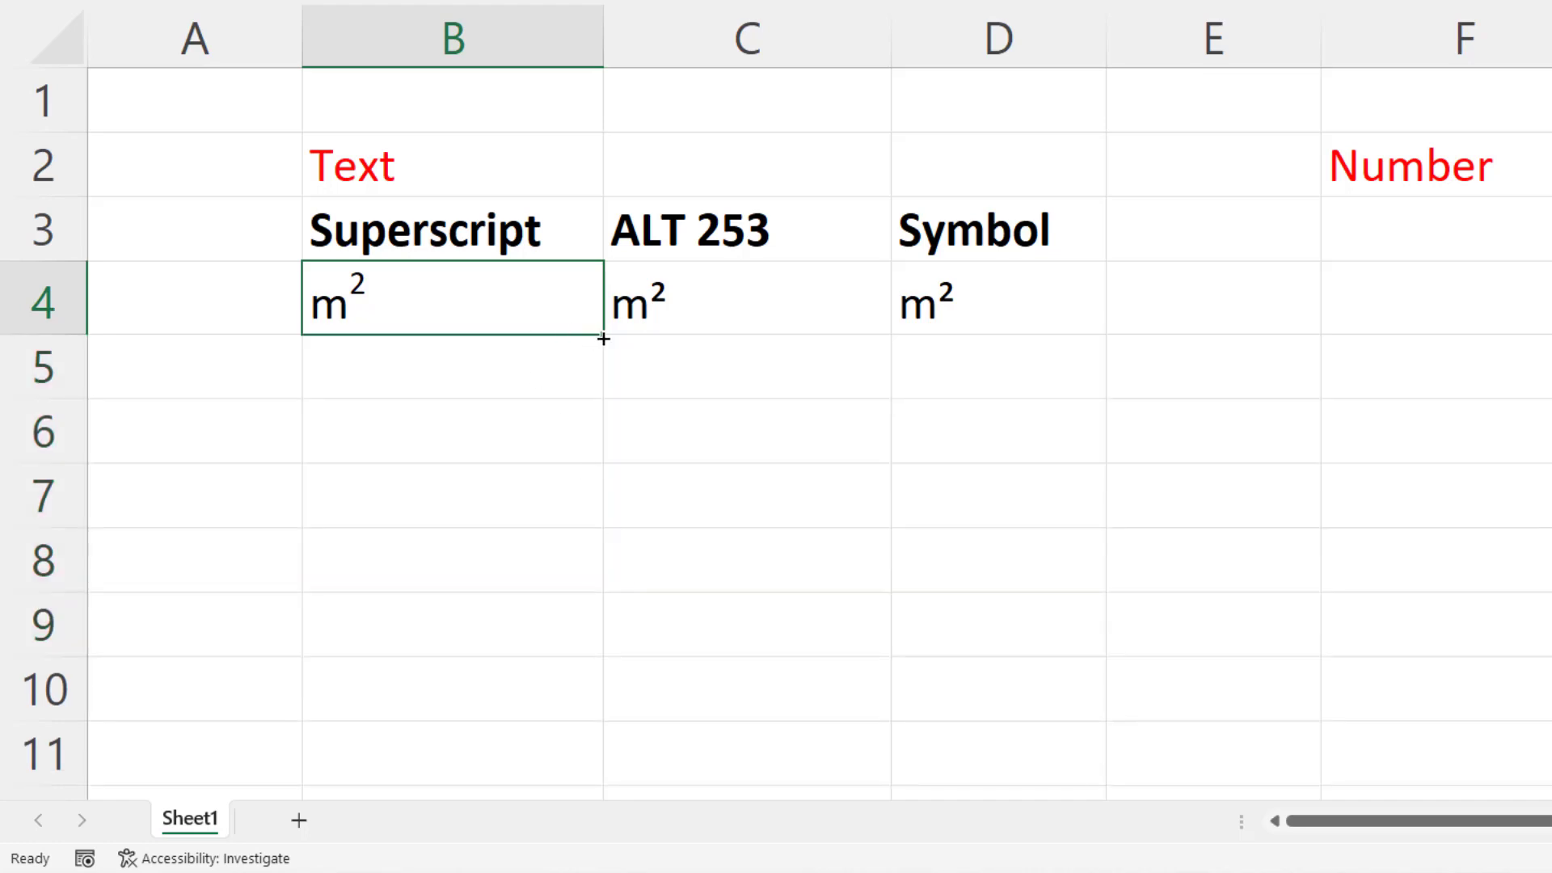
{"action": "left_click_drag", "start_coordinate": [606, 336], "coordinate": [591, 714]}
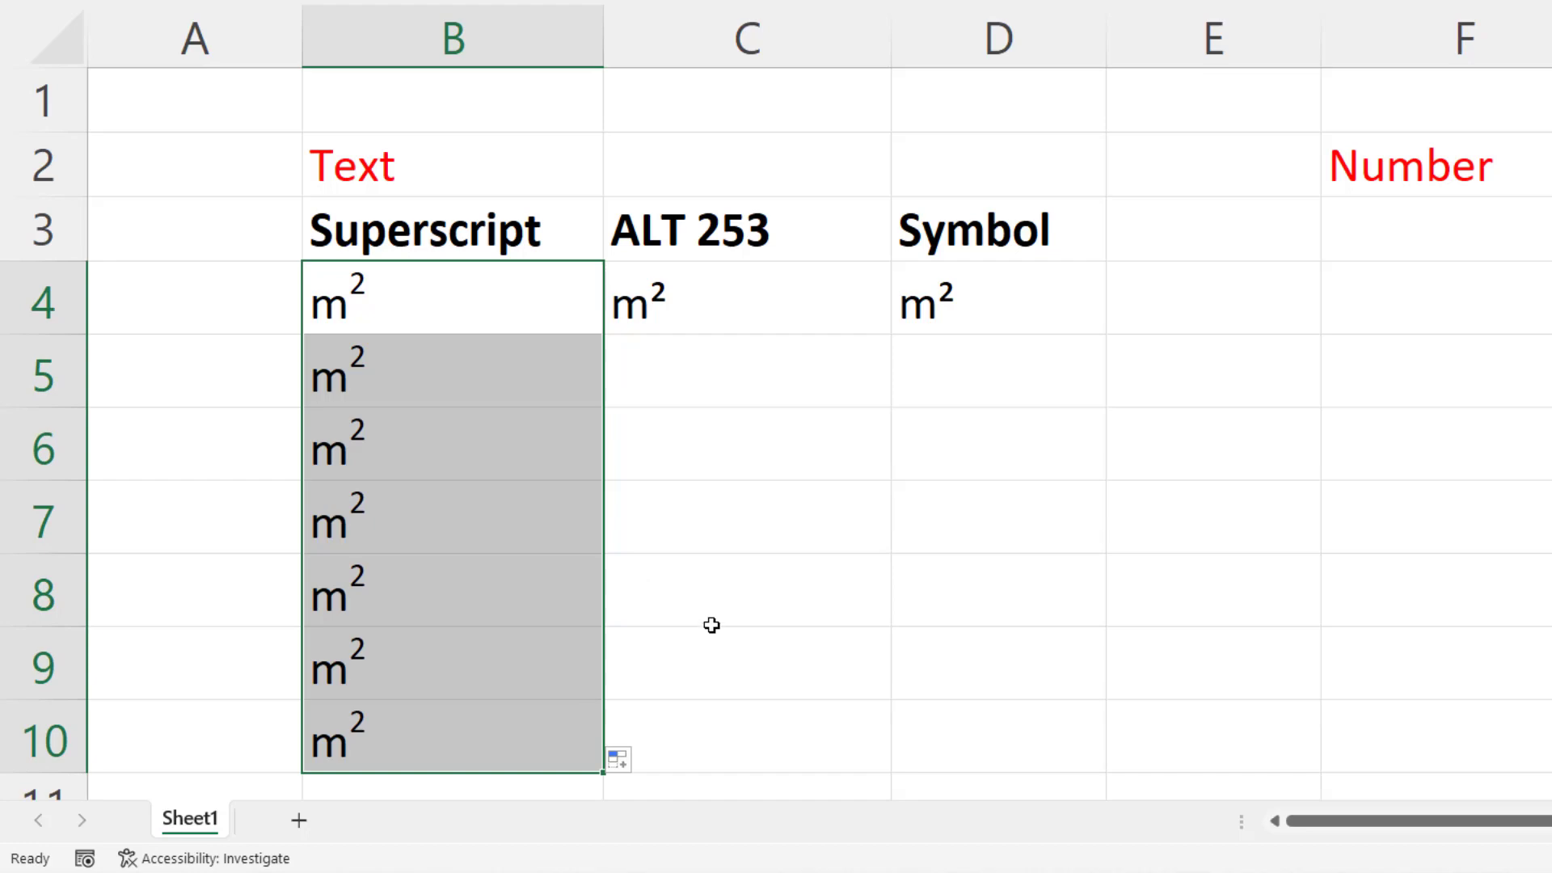
Copy m² from C4 and D4 down columns C and D to row 10.
{"action": "left_click", "coordinate": [638, 299]}
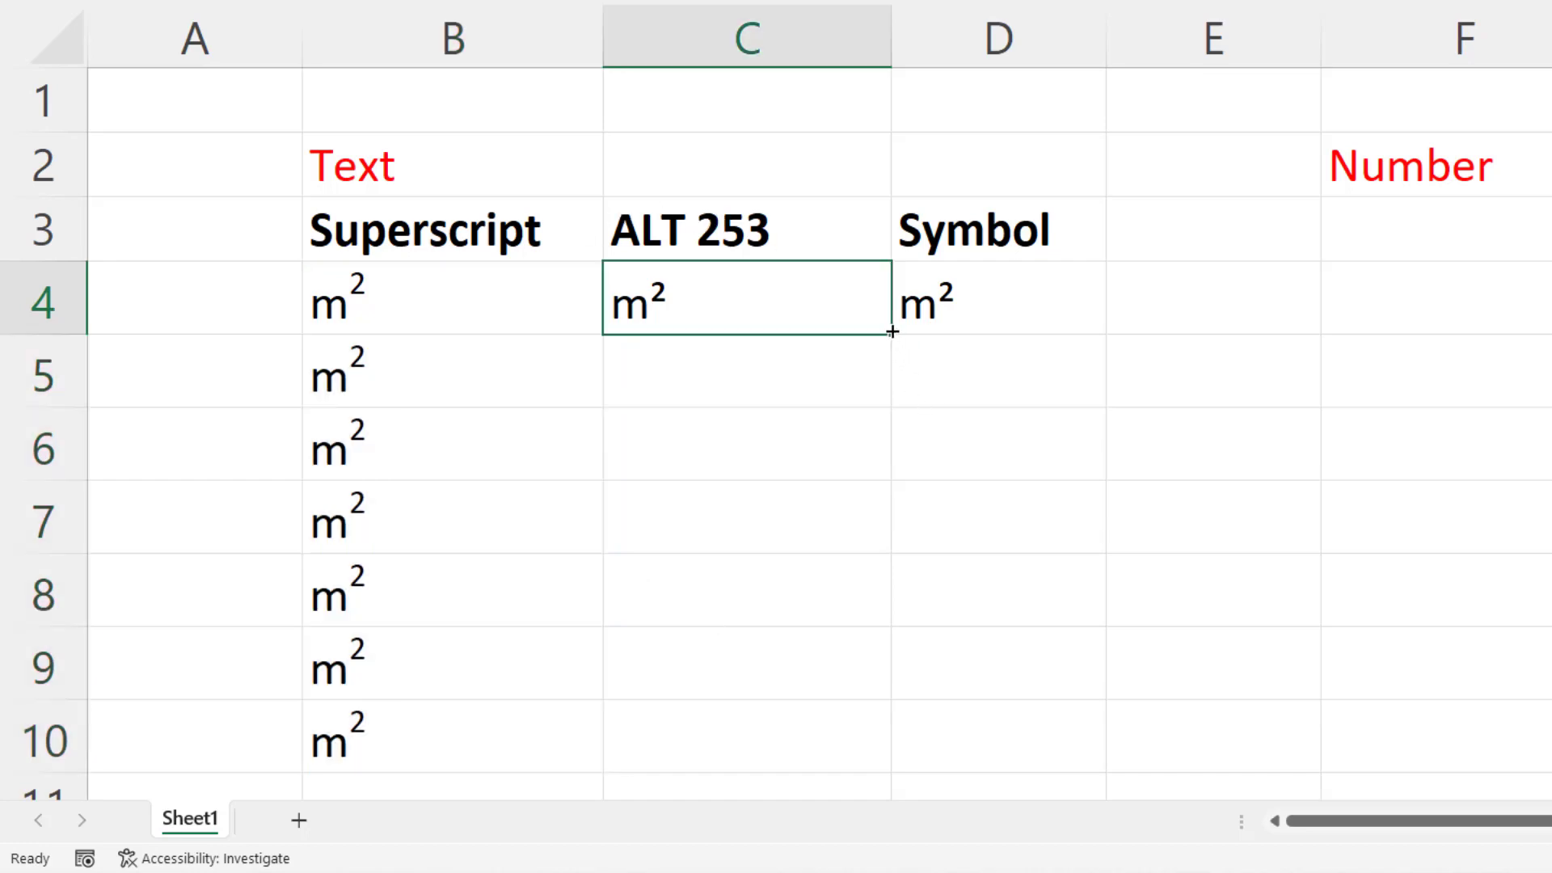
{"action": "left_click_drag", "start_coordinate": [892, 333], "coordinate": [873, 710]}
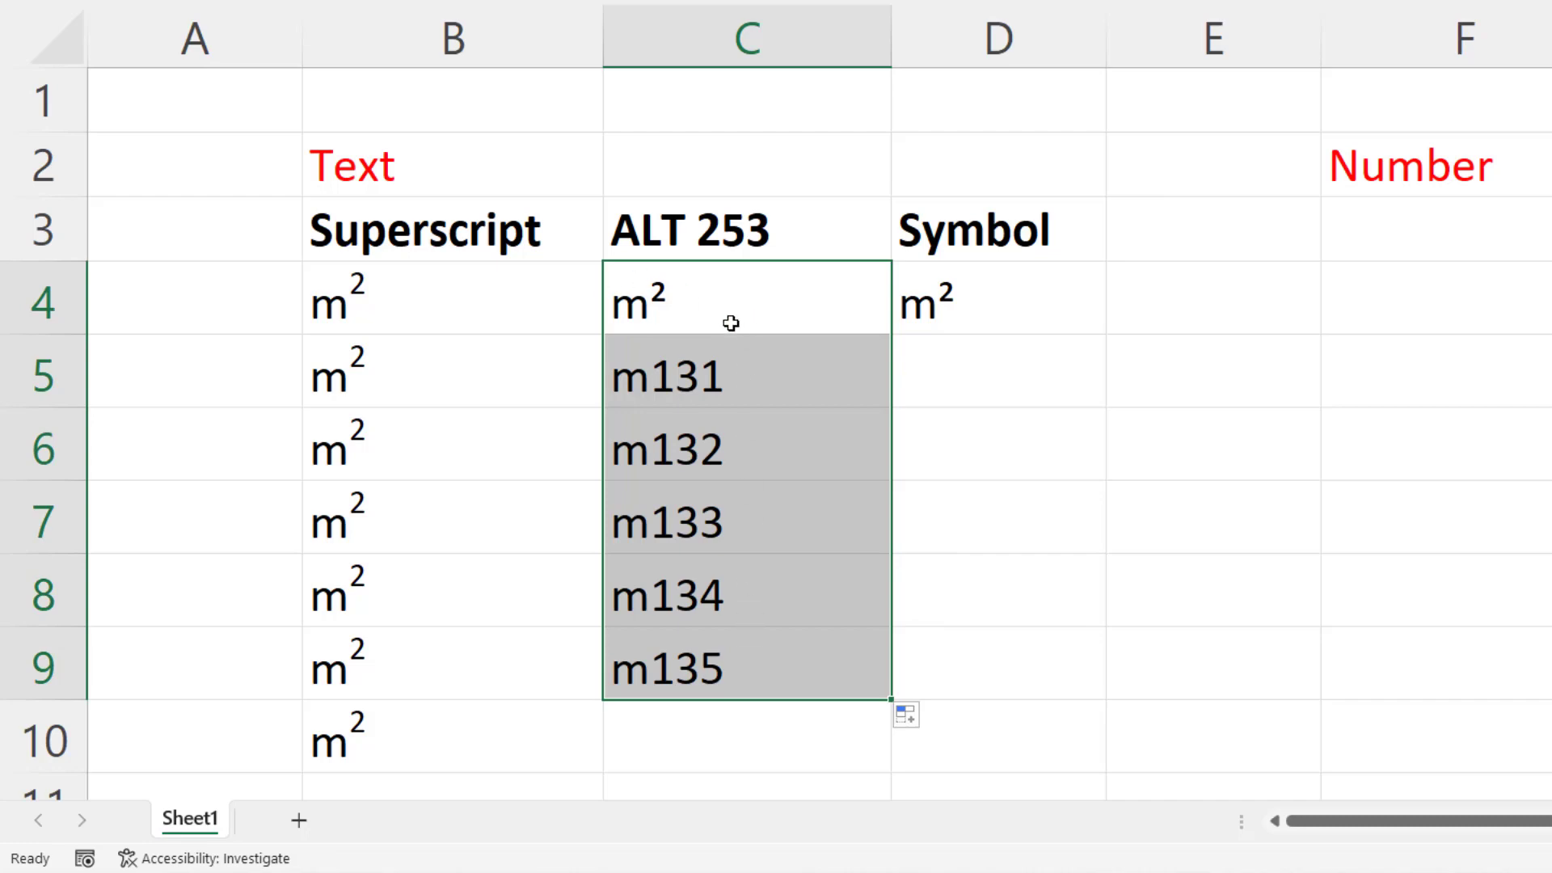
{"action": "key", "text": "ctrl+z"}
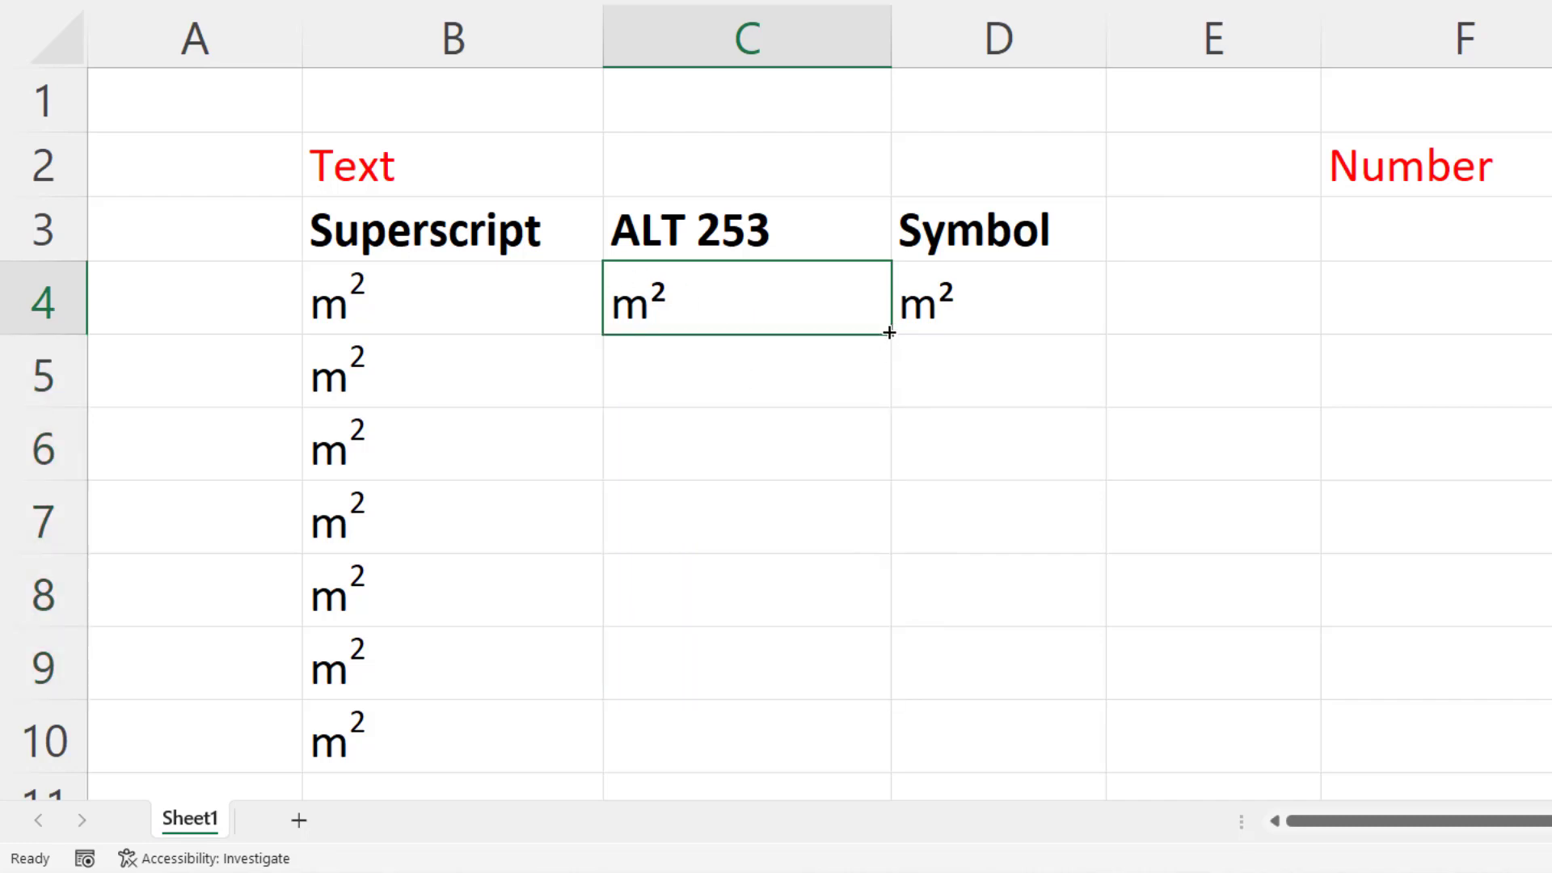
{"action": "left_click_drag", "start_coordinate": [895, 332], "coordinate": [859, 357]}
{"action": "scroll", "coordinate": [1119, 258], "scroll_direction": "up", "scroll_amount": 2}
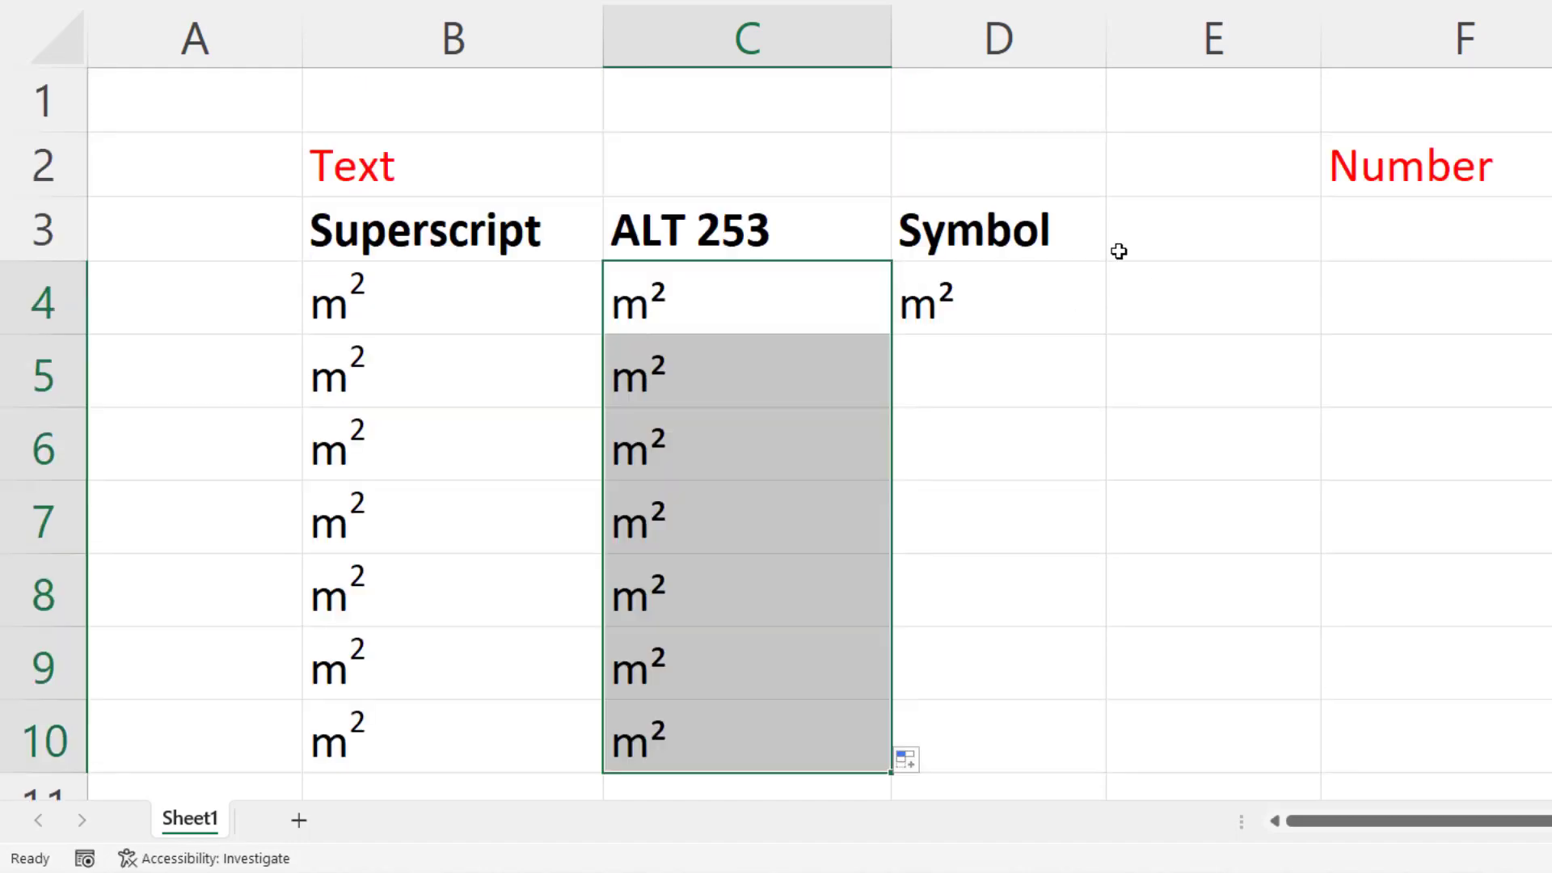
{"action": "left_click", "coordinate": [1048, 301]}
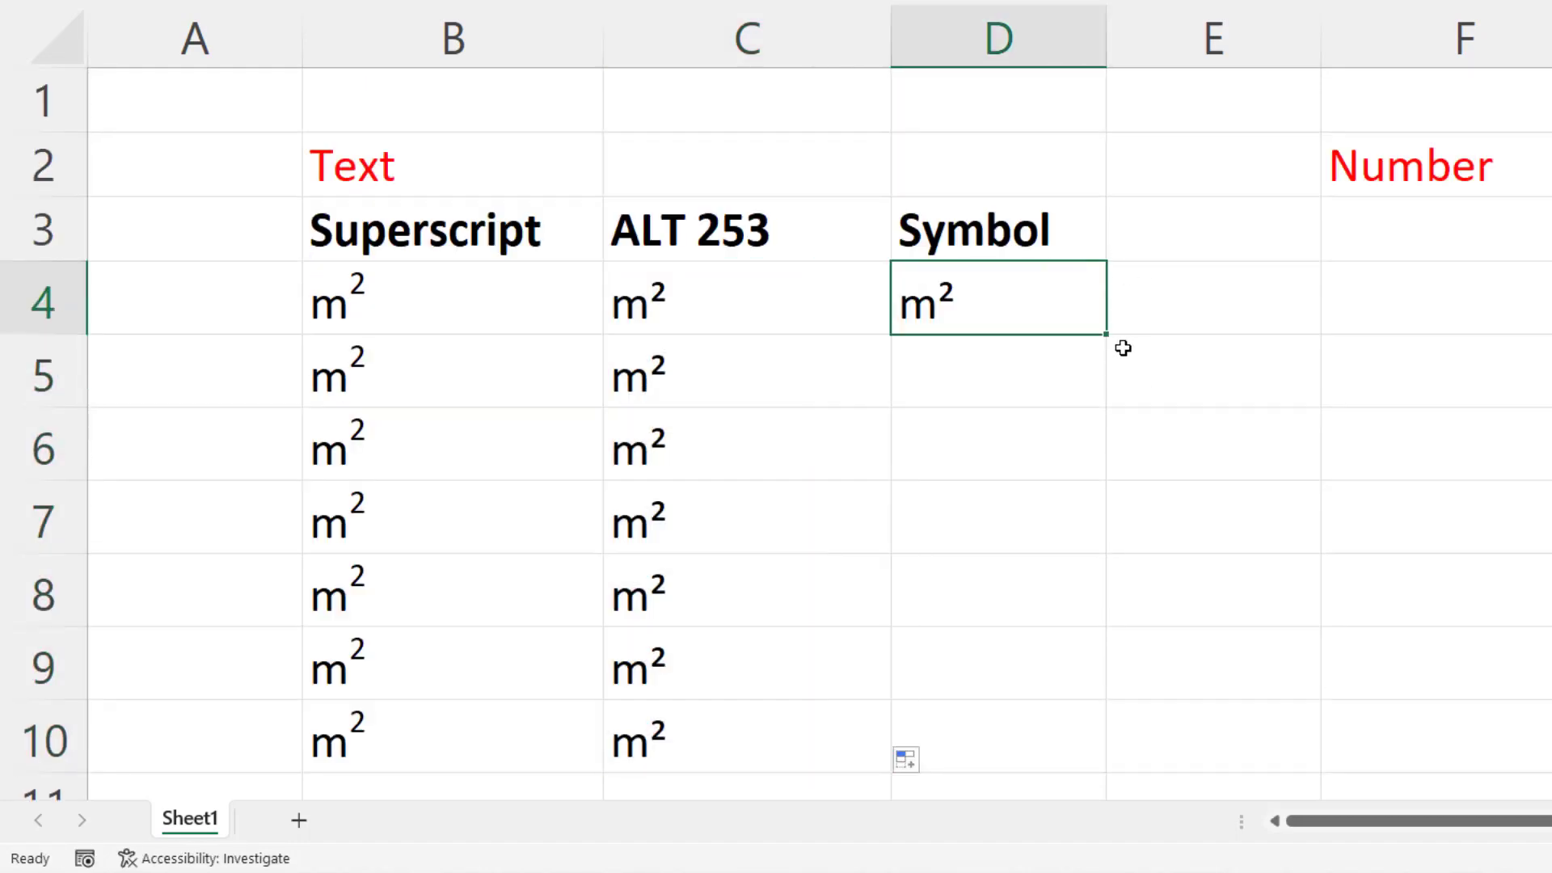
{"action": "left_click_drag", "start_coordinate": [1110, 332], "coordinate": [1088, 768]}
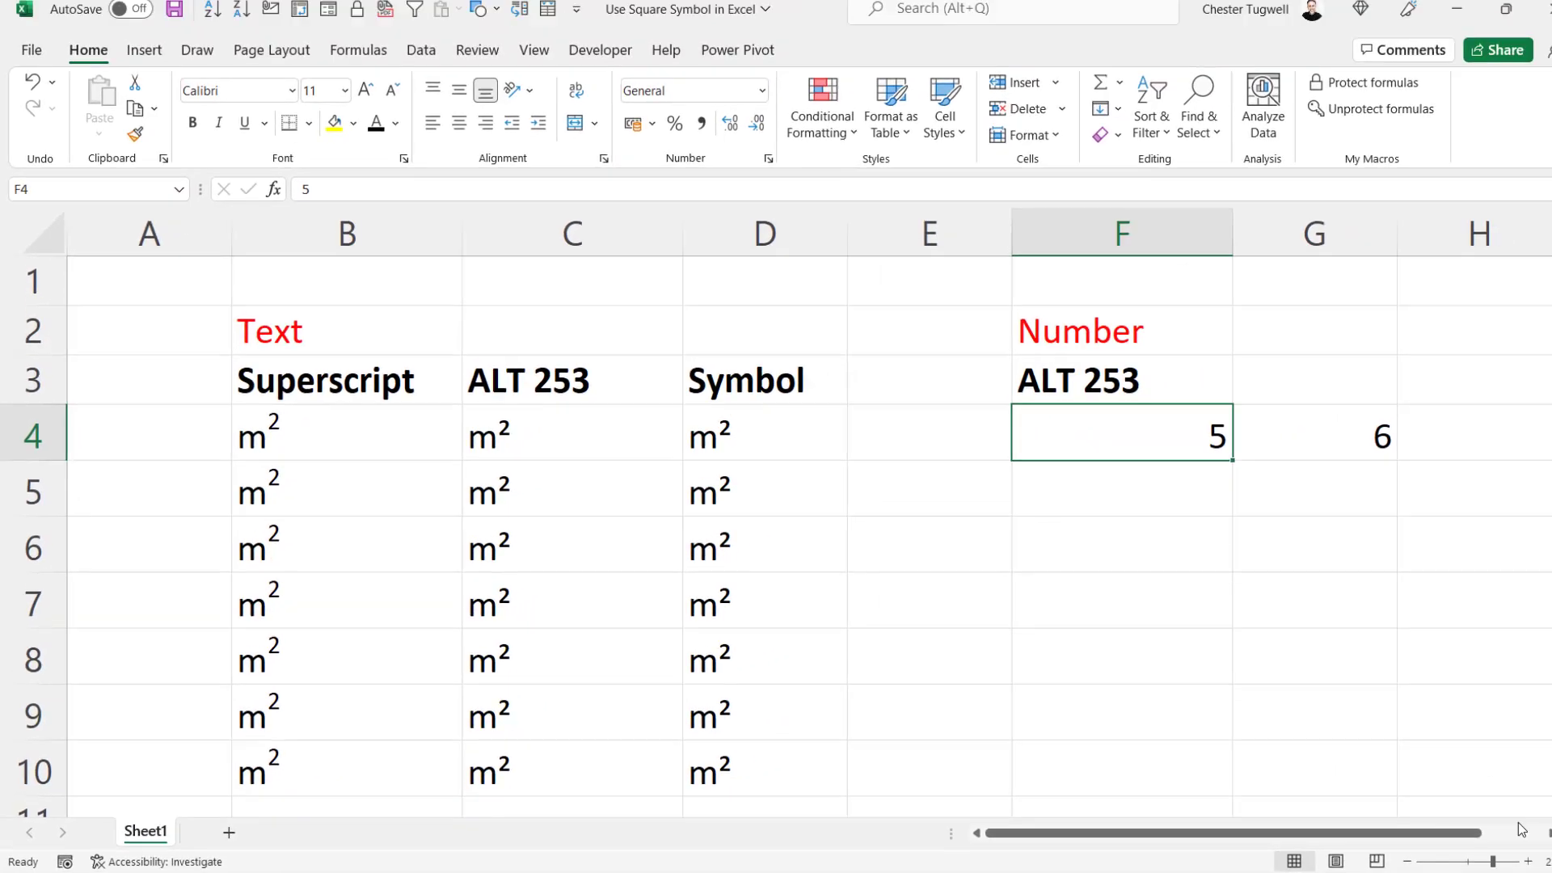
Turn the 5 in F4 into 5² using the ALT 253 character.
{"action": "left_click", "coordinate": [1525, 833]}
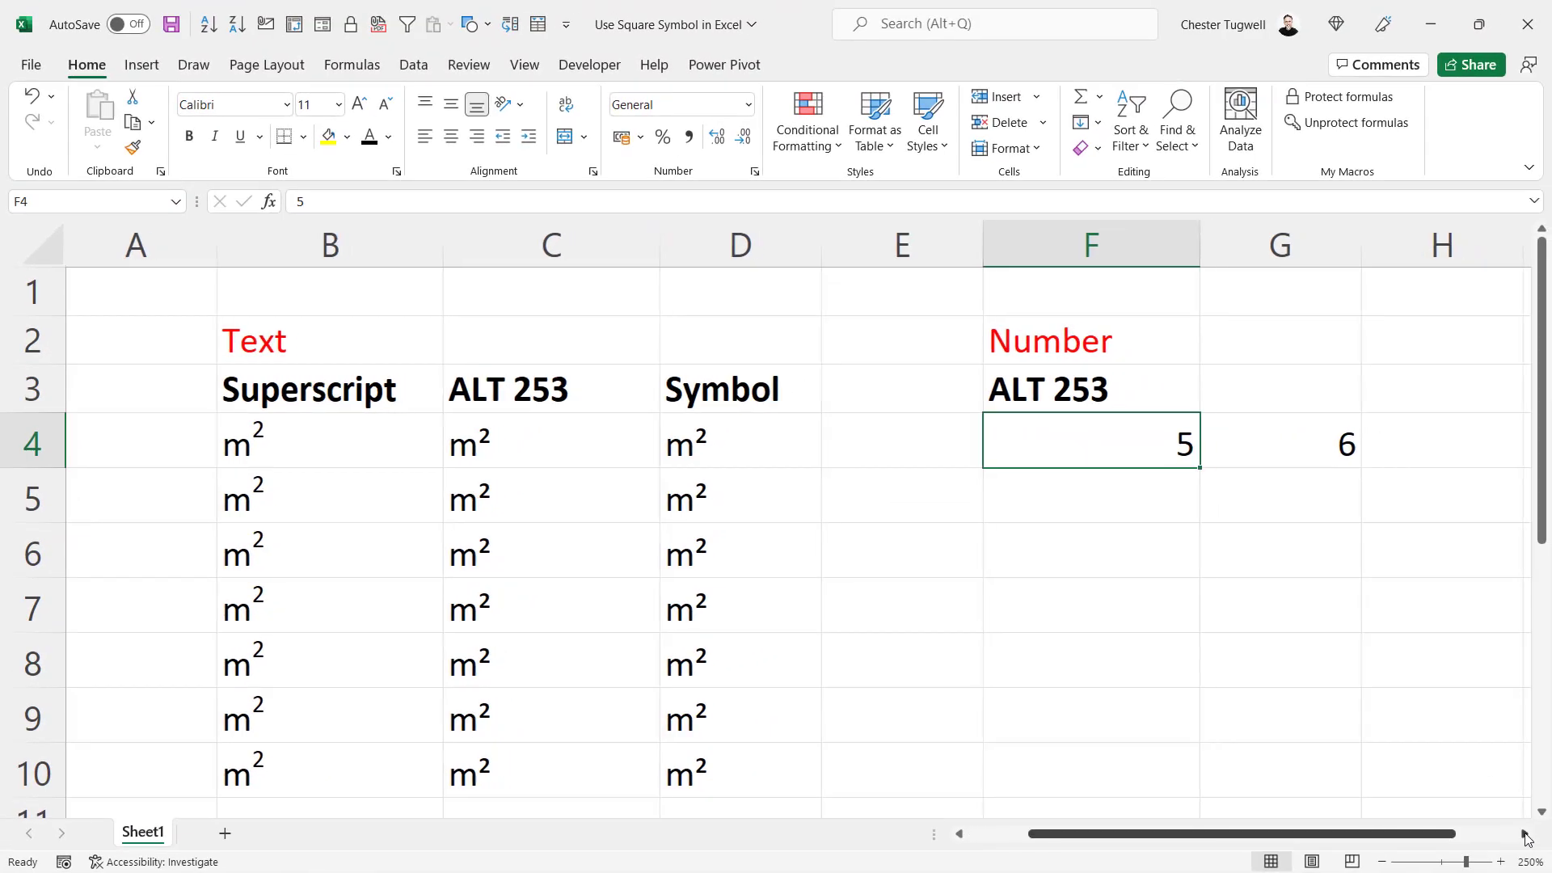
{"action": "left_click", "coordinate": [1524, 833]}
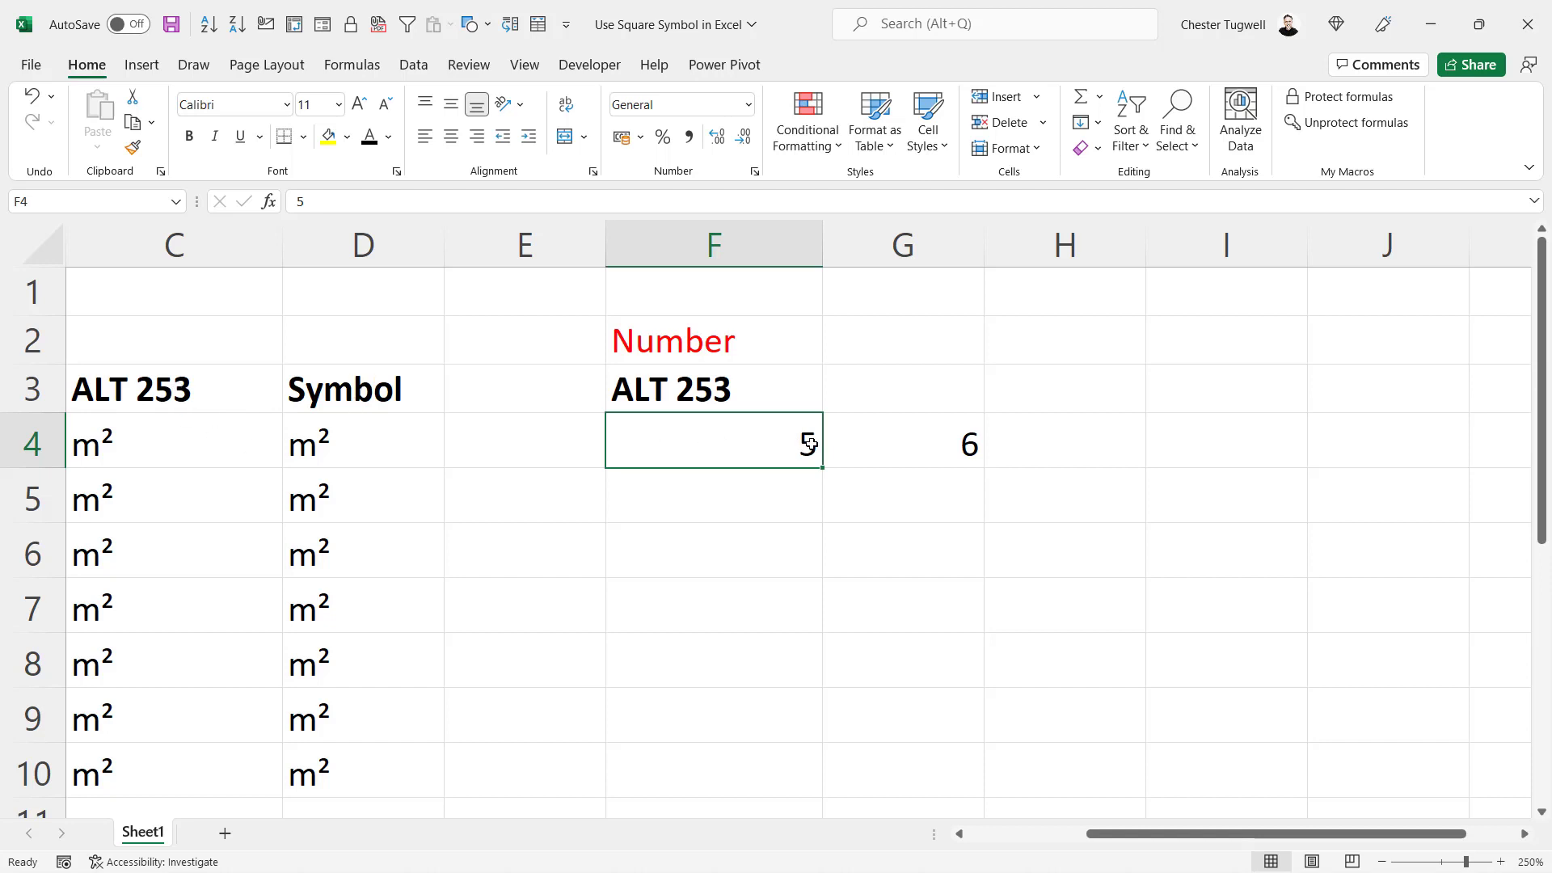
{"action": "key", "text": "F2"}
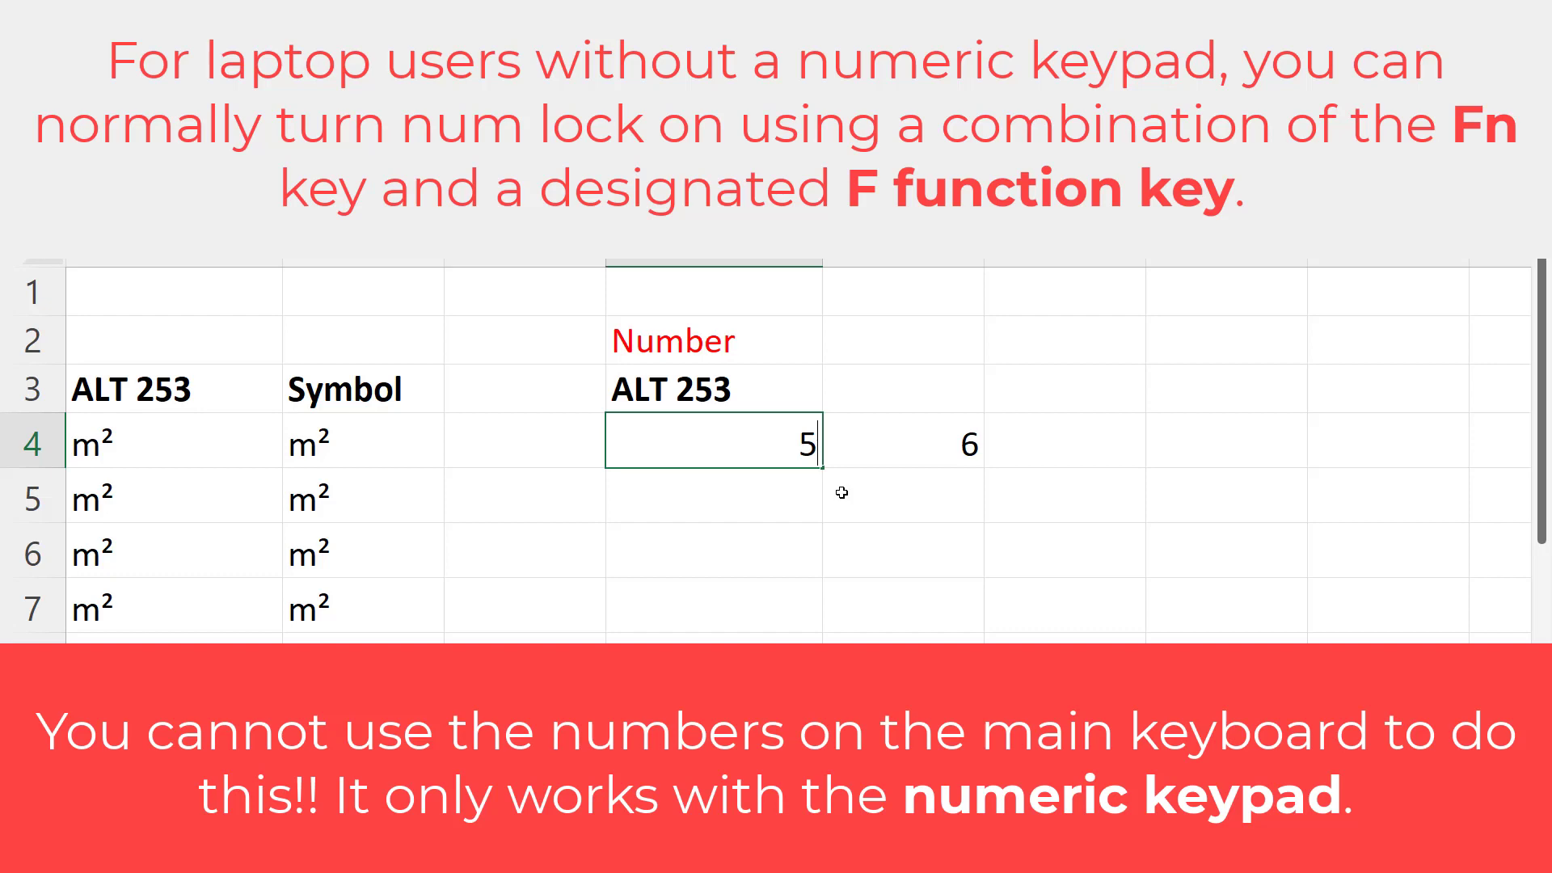
{"action": "type", "text": "²"}
{"action": "left_click", "coordinate": [965, 440]}
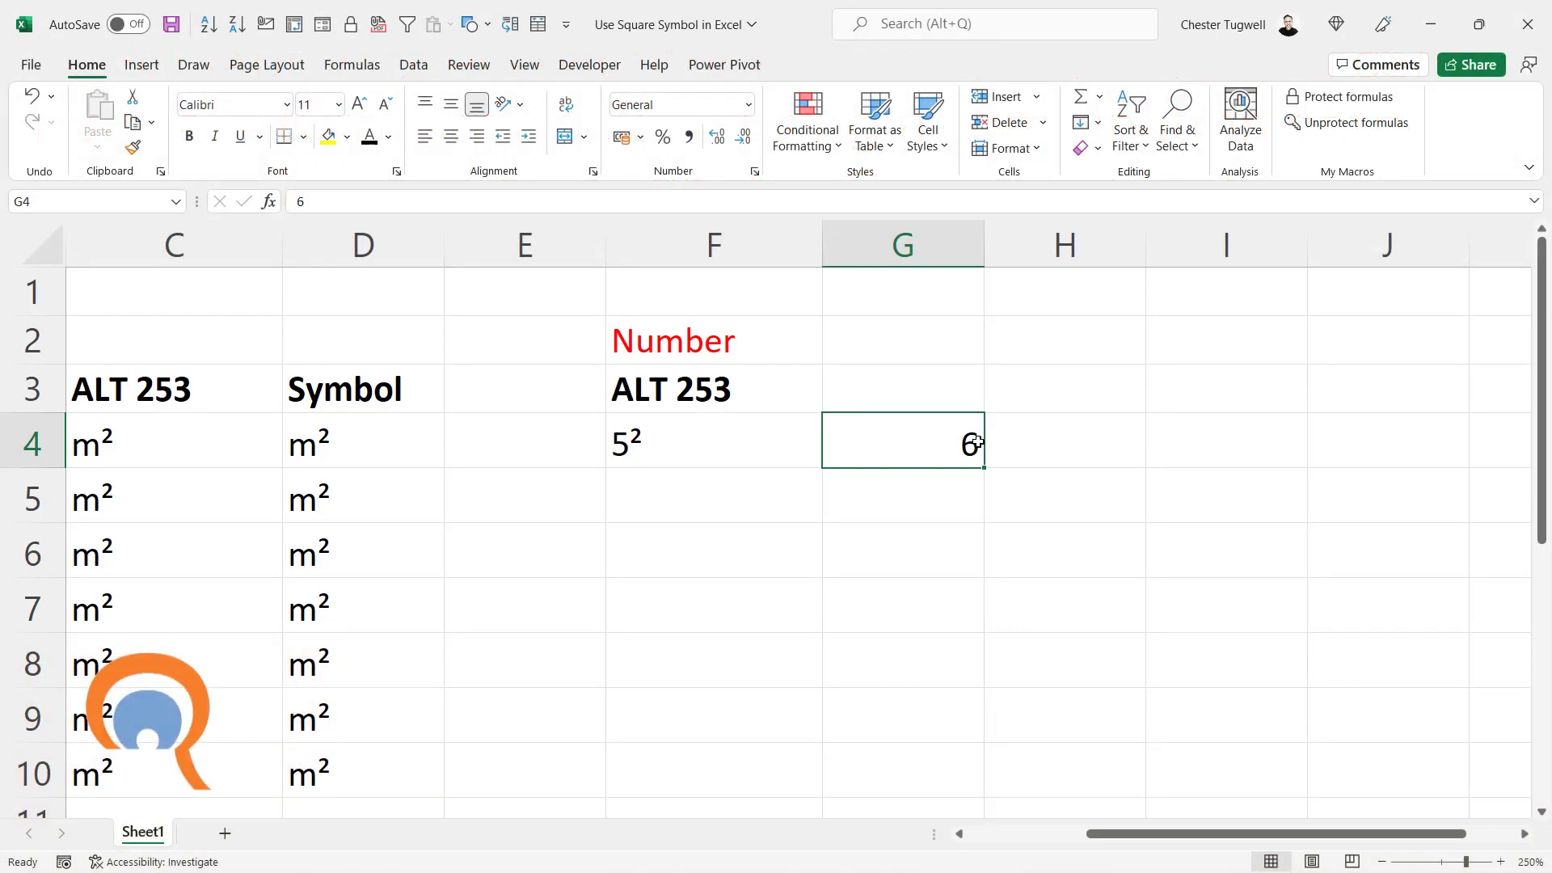
Insert Superscript Two from the Symbol dialog after the 6 in G4, making 6².
{"action": "double_click", "coordinate": [977, 442]}
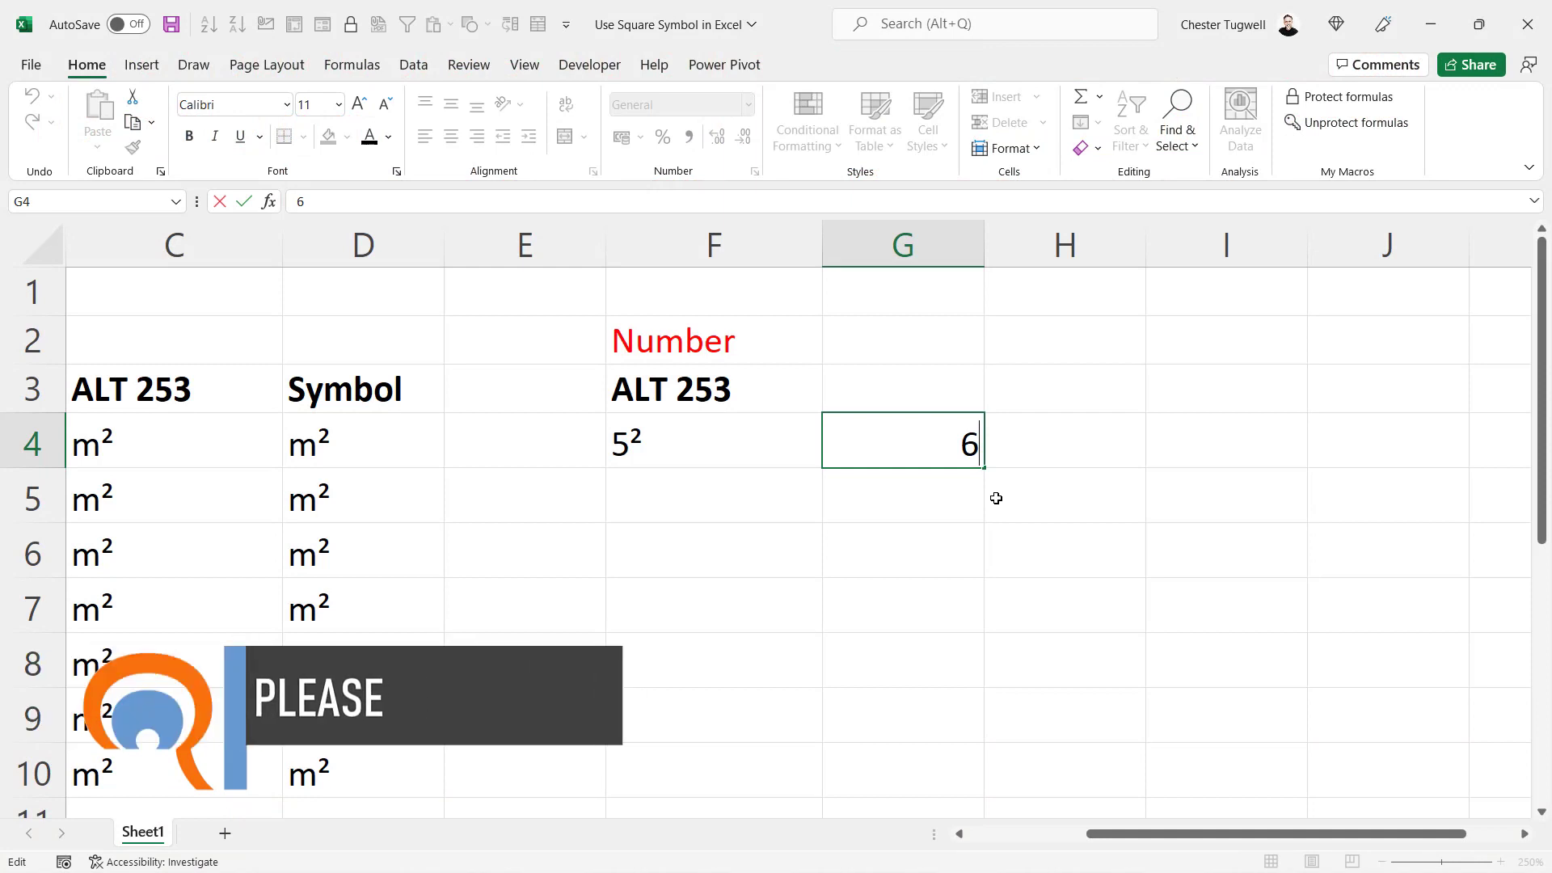
{"action": "left_click", "coordinate": [142, 65]}
{"action": "left_click", "coordinate": [1338, 168]}
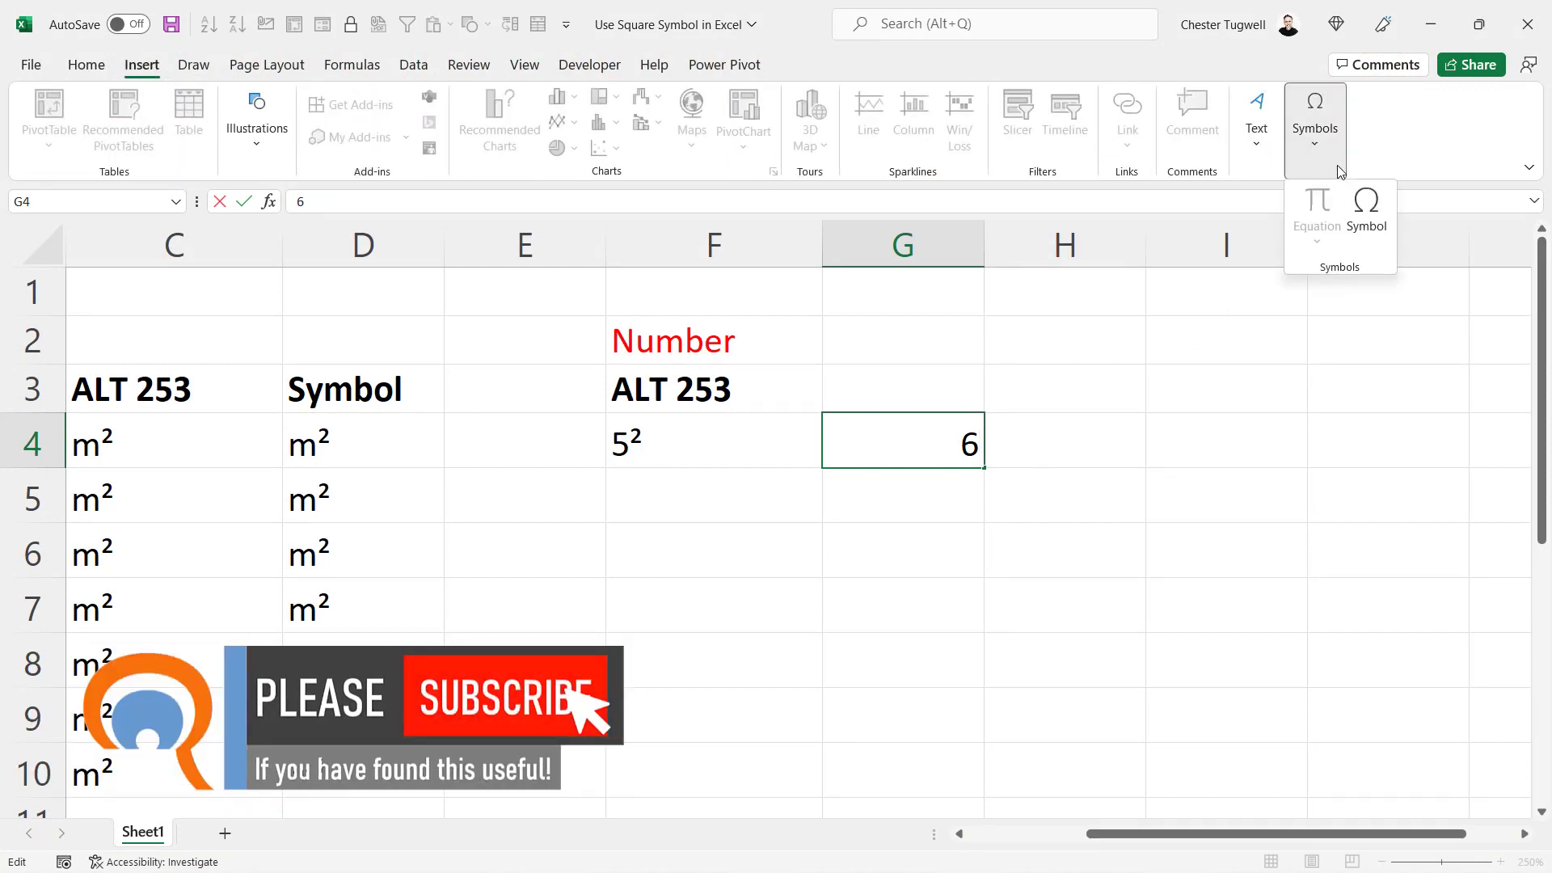
{"action": "left_click", "coordinate": [1366, 211]}
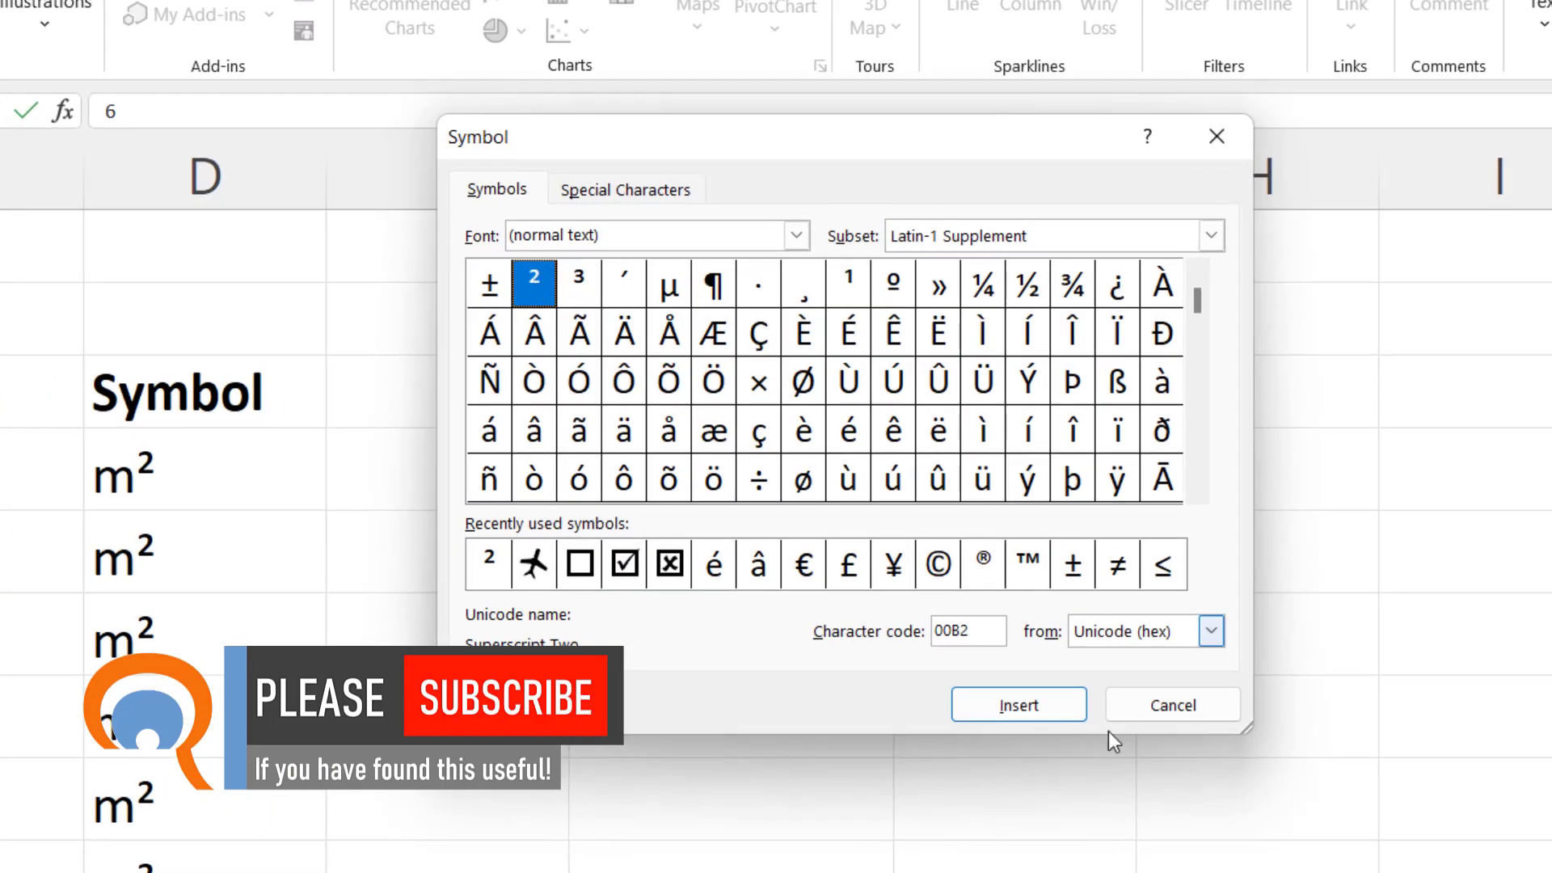
{"action": "left_click", "coordinate": [922, 603]}
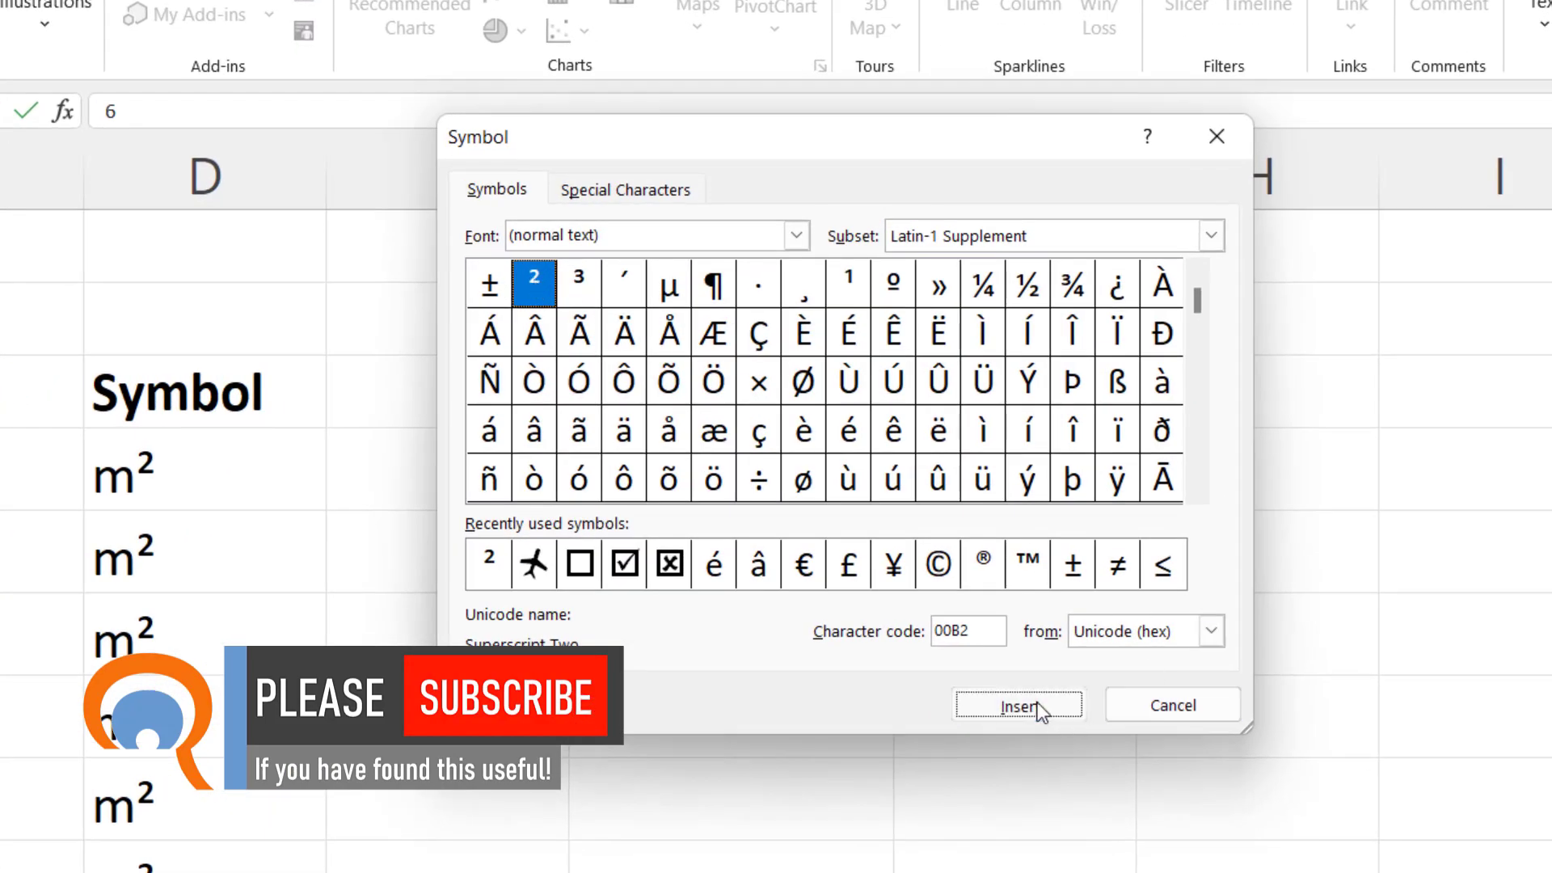
{"action": "left_click", "coordinate": [1195, 700]}
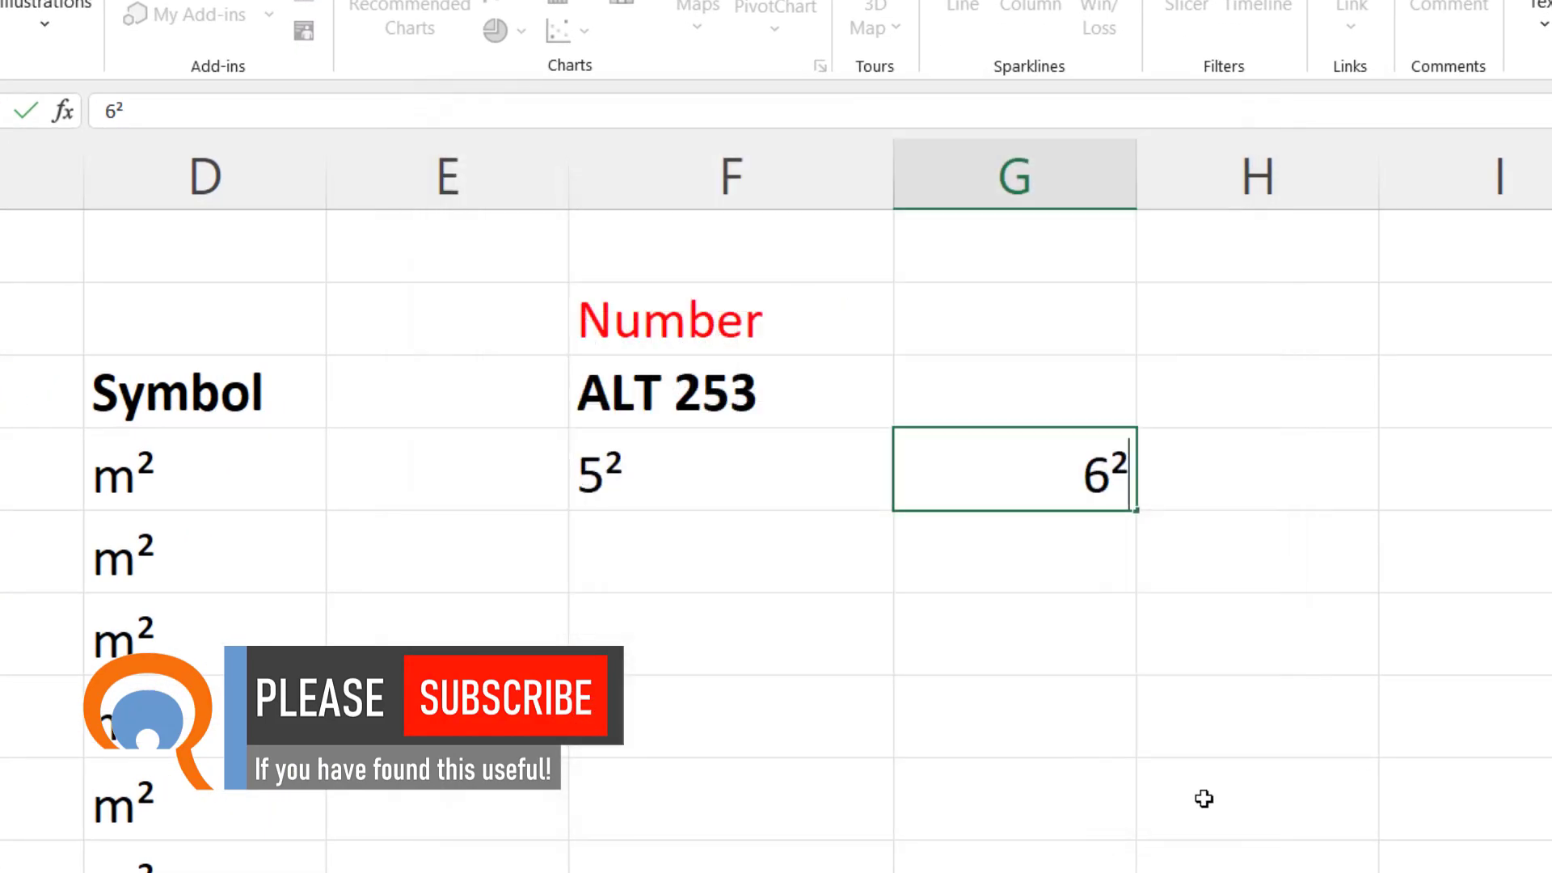
{"action": "key", "text": "Return"}
{"action": "left_click", "coordinate": [1106, 653]}
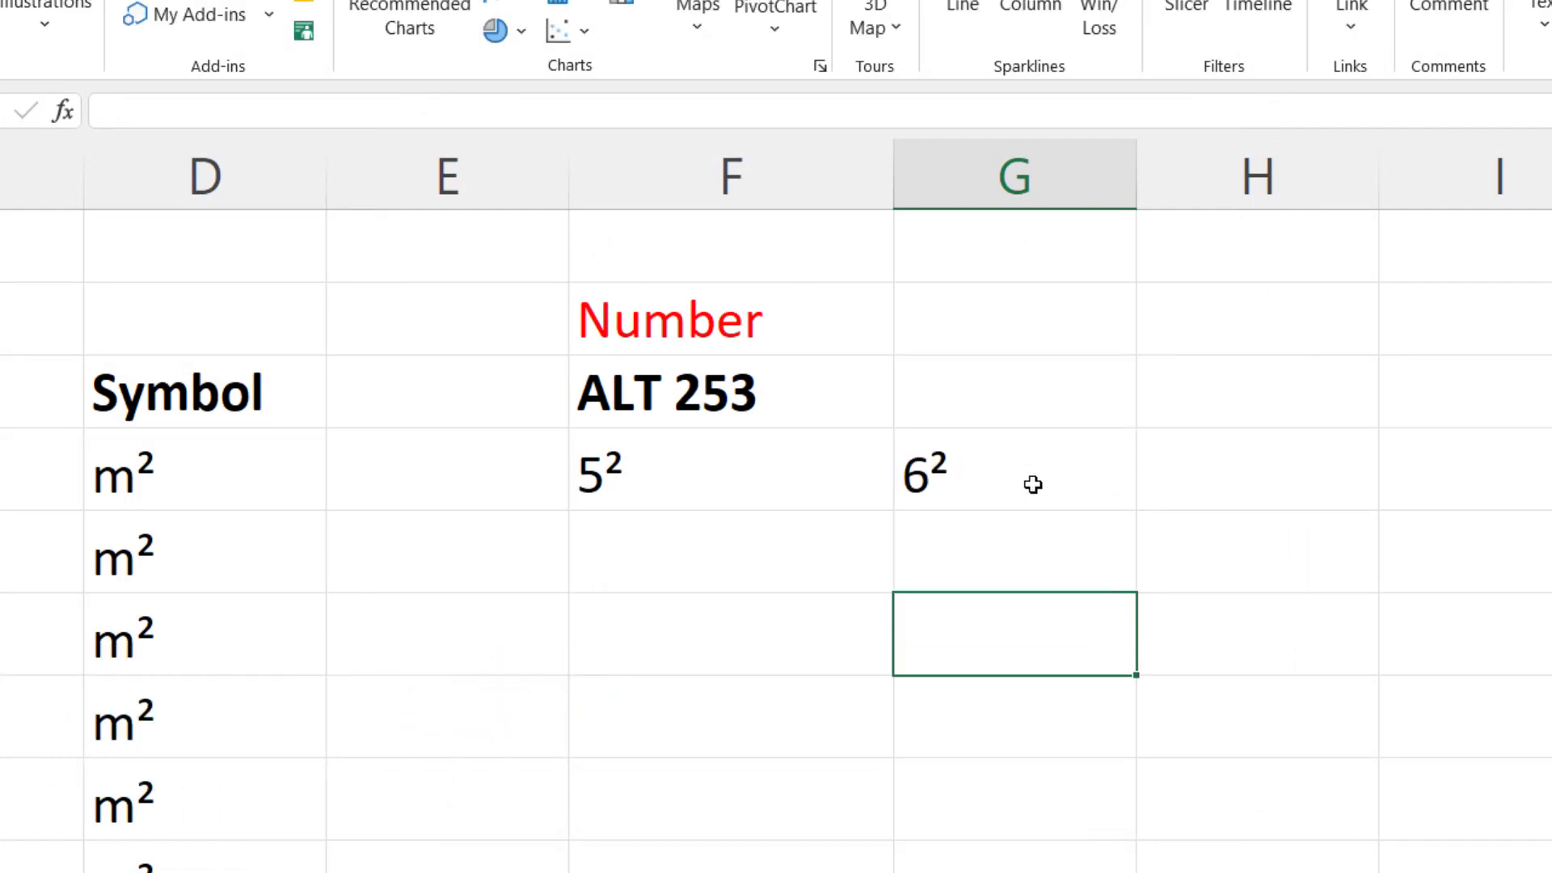
{"action": "left_click", "coordinate": [713, 493]}
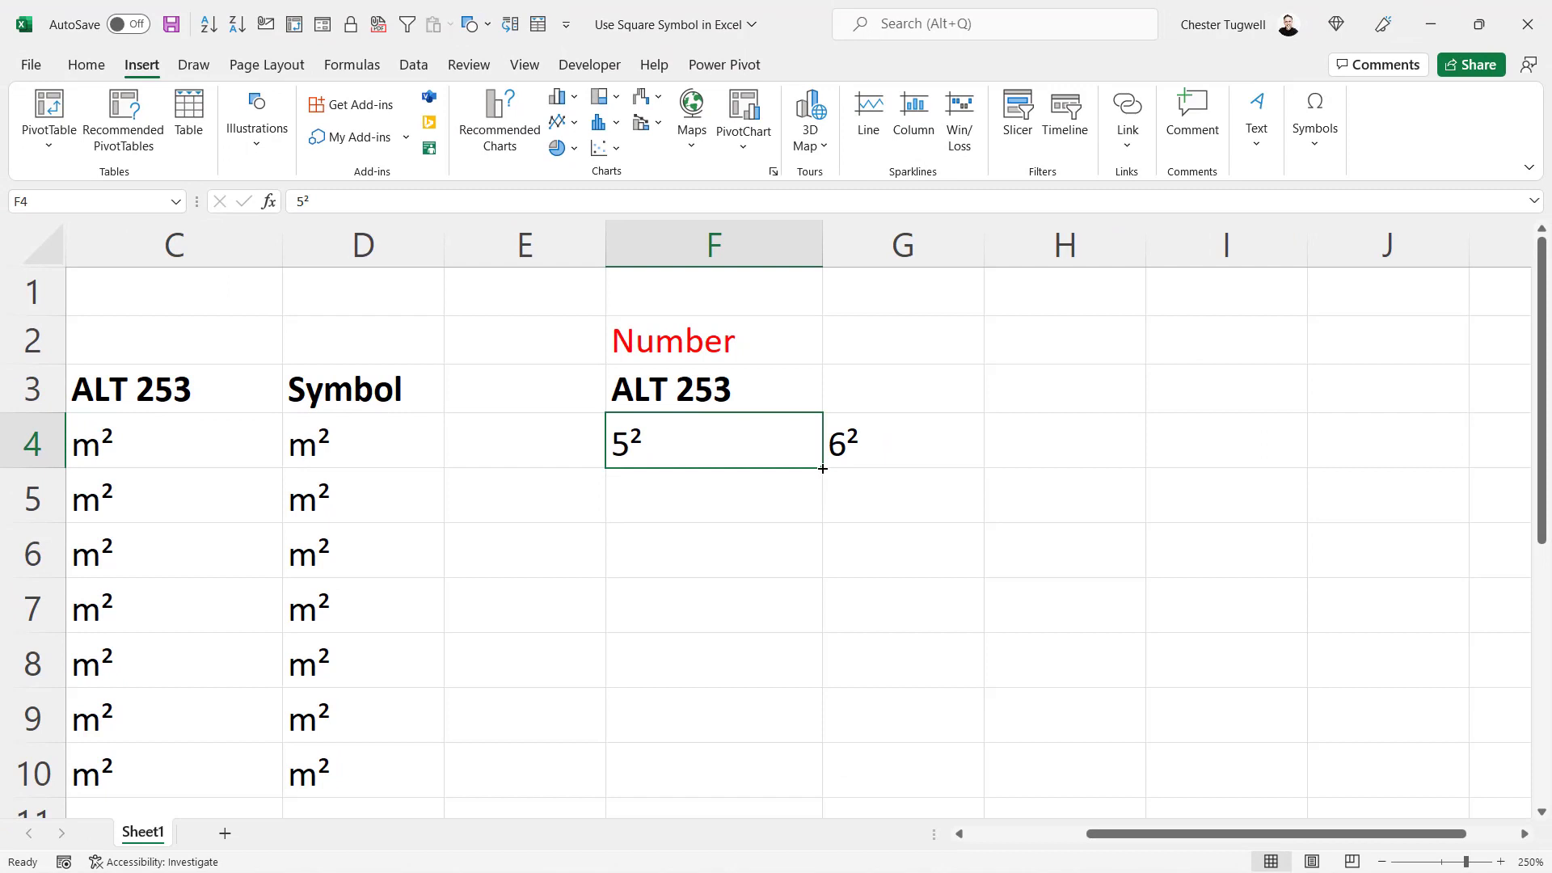
Fill 5² down F4:F9 and 6² down G4:G9.
{"action": "left_click_drag", "start_coordinate": [822, 468], "coordinate": [808, 771]}
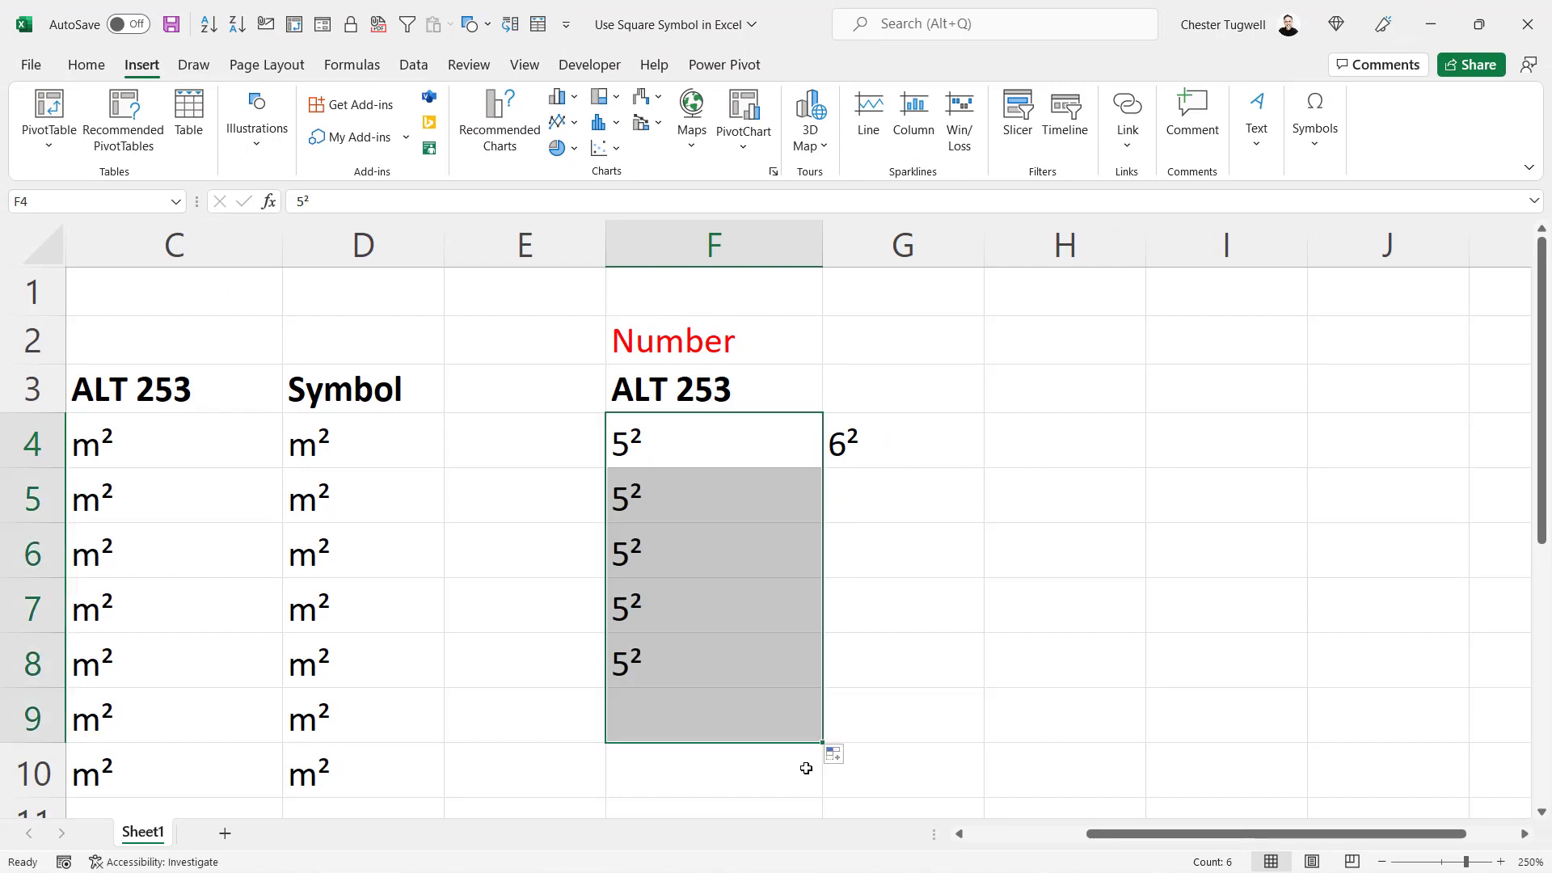
{"action": "left_click", "coordinate": [900, 446]}
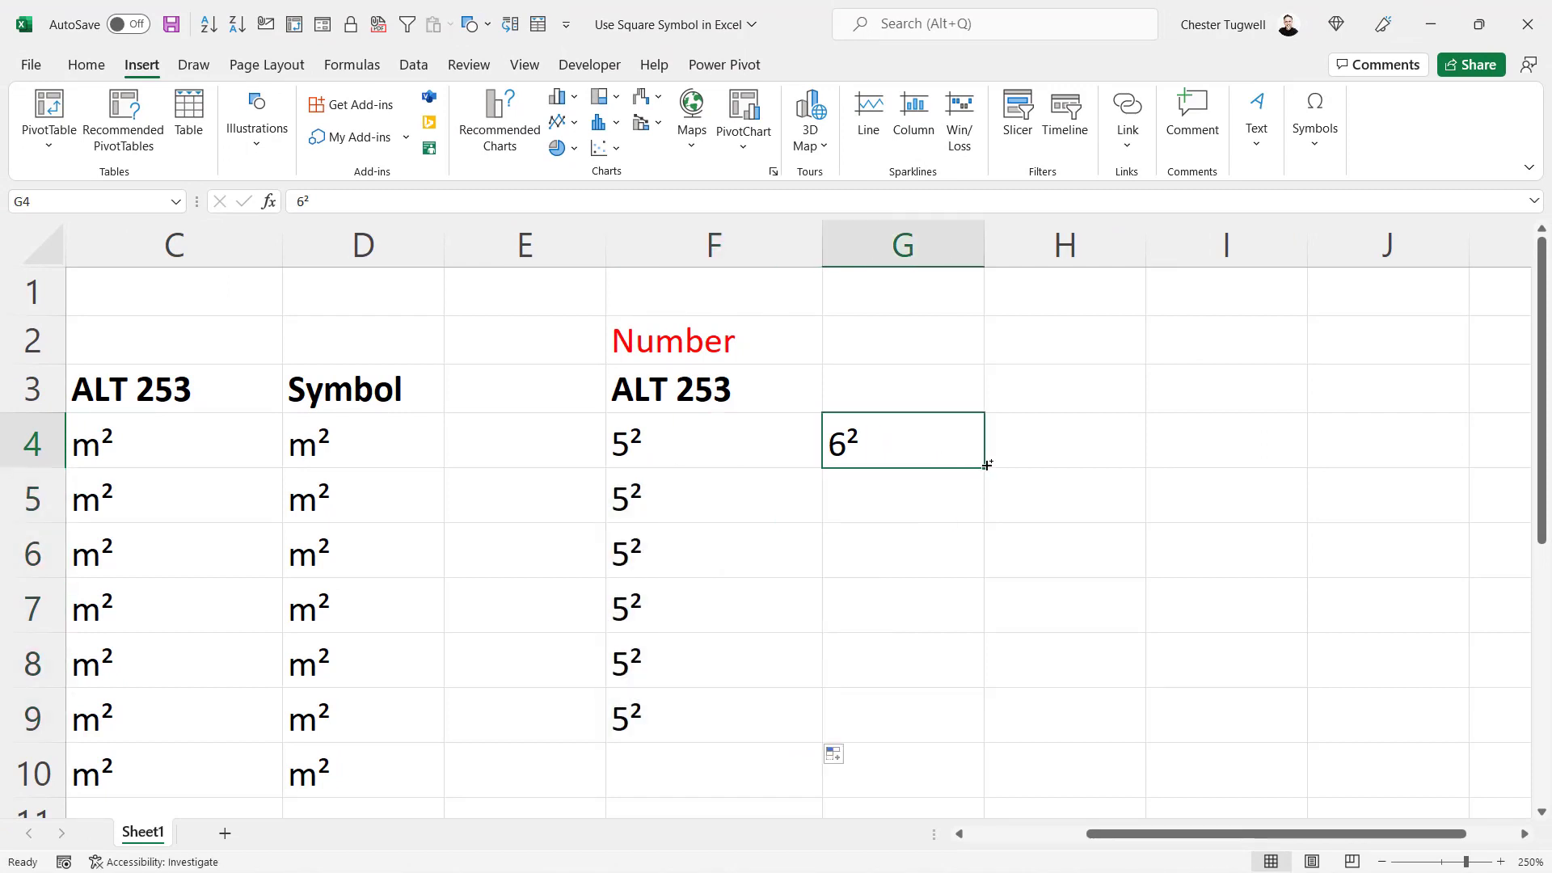
{"action": "left_click_drag", "start_coordinate": [987, 465], "coordinate": [958, 735]}
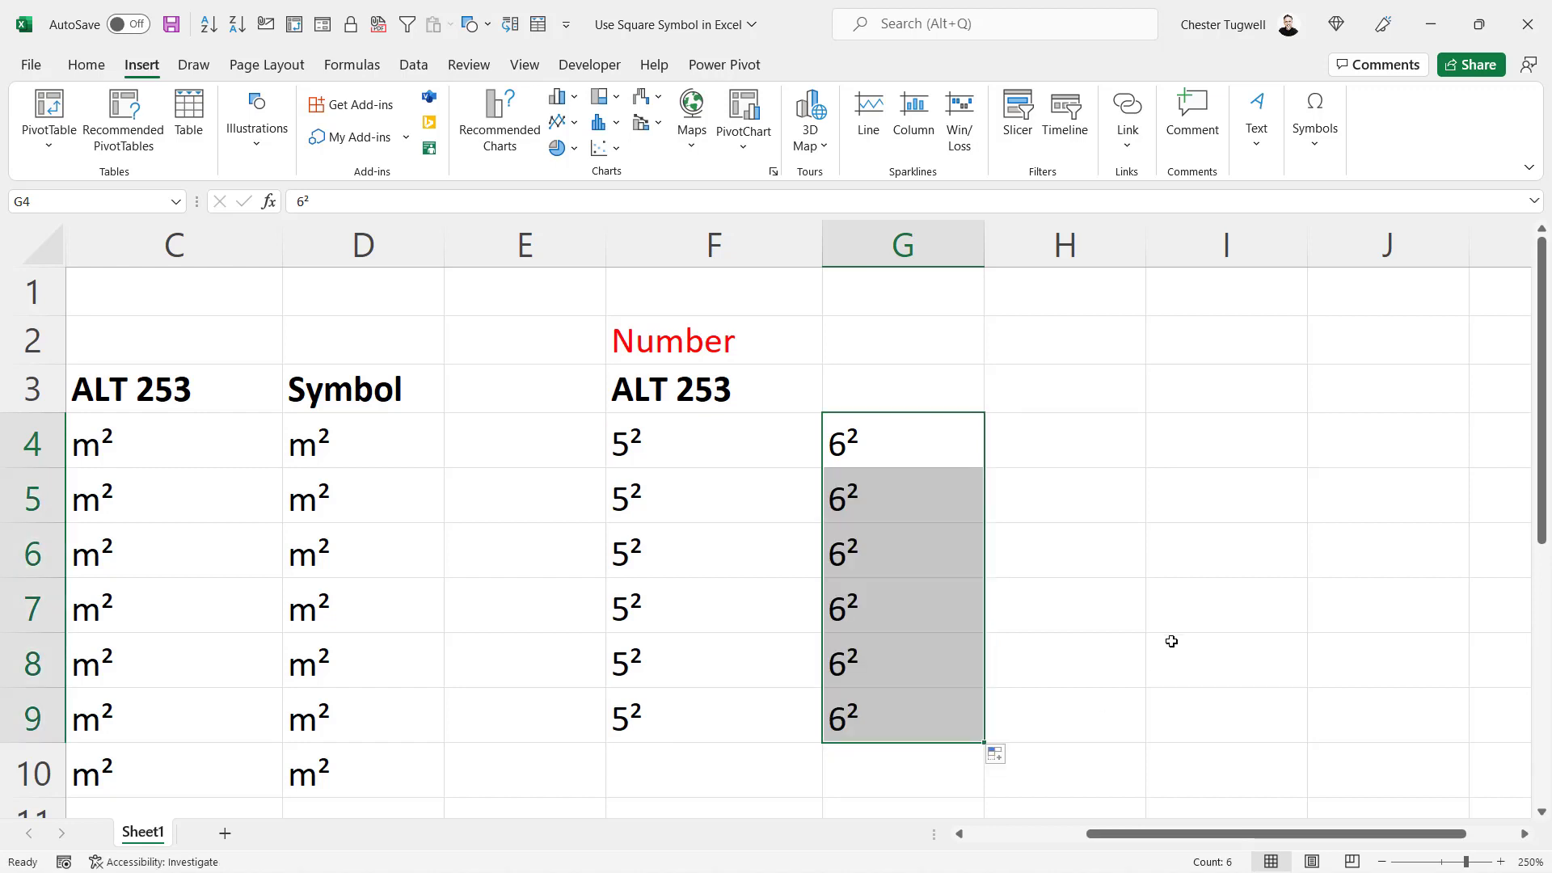